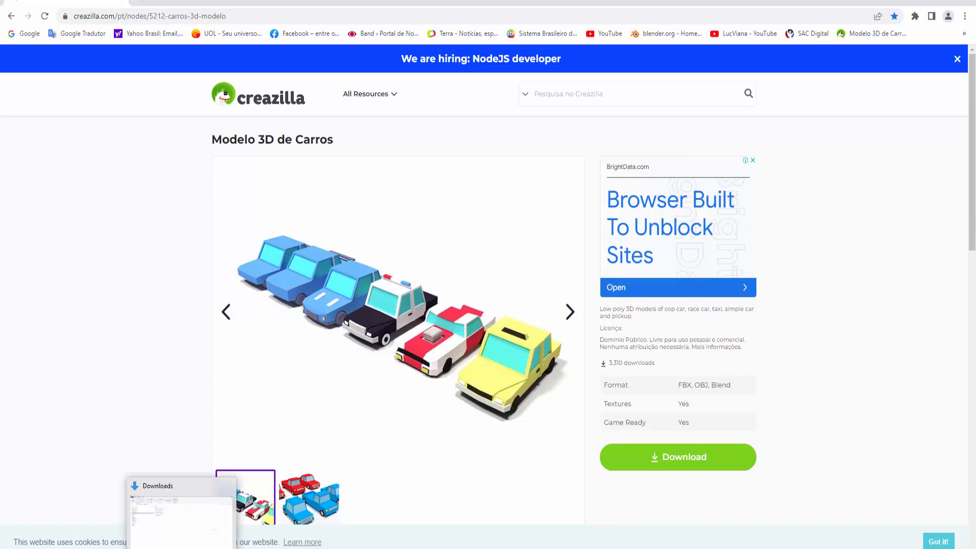
Check the Downloads folder, switch to Blender, and browse into BasicCar.blend from Downloads as the source for appending
left_click(183, 548)
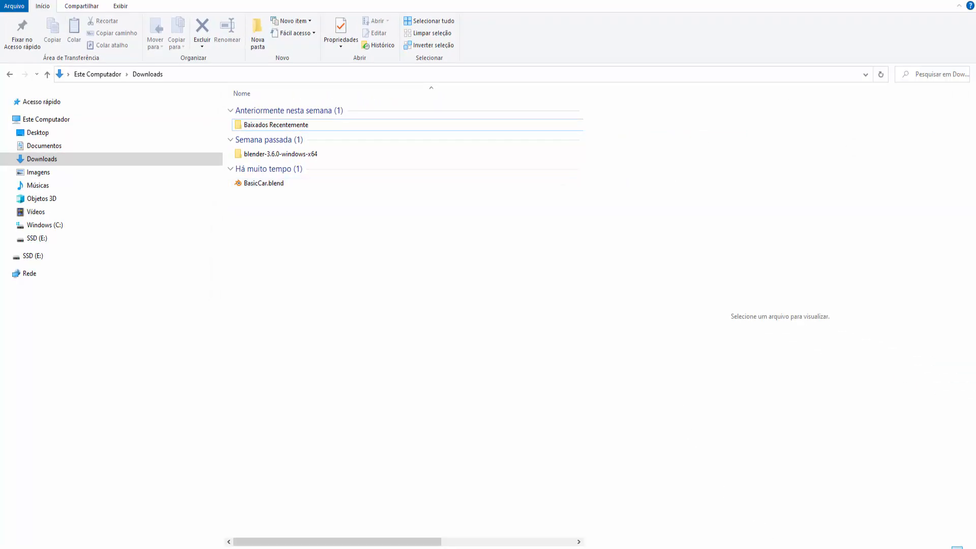
left_click(780, 513)
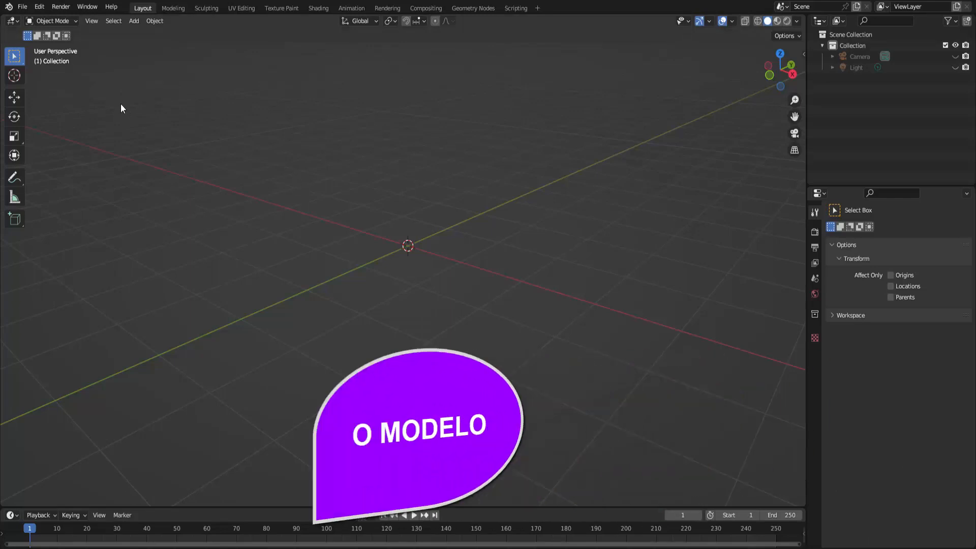
left_click(14, 10)
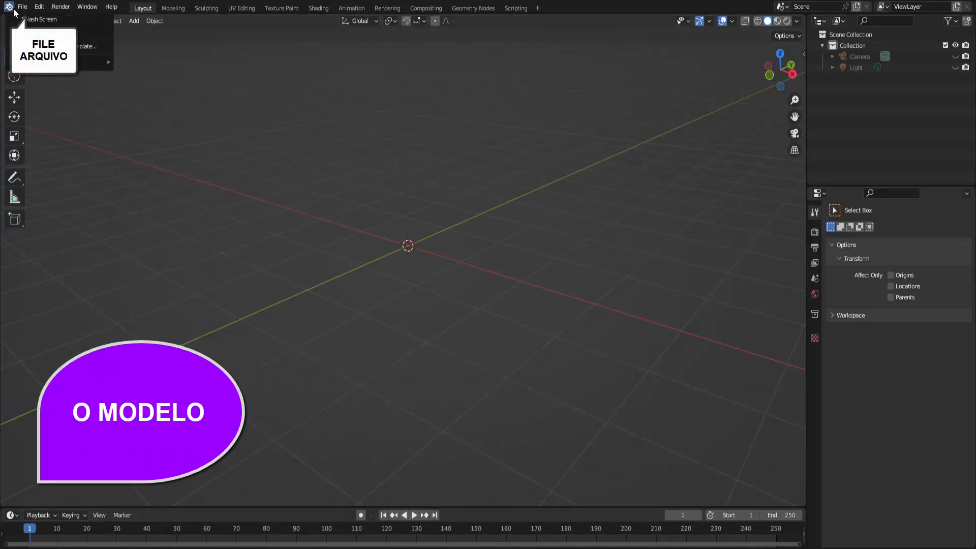
left_click(20, 8)
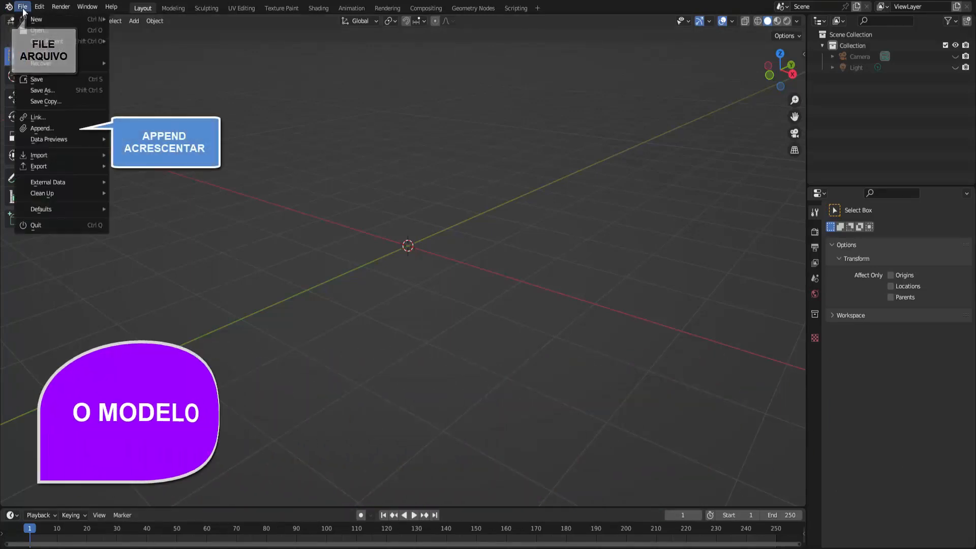
left_click(69, 129)
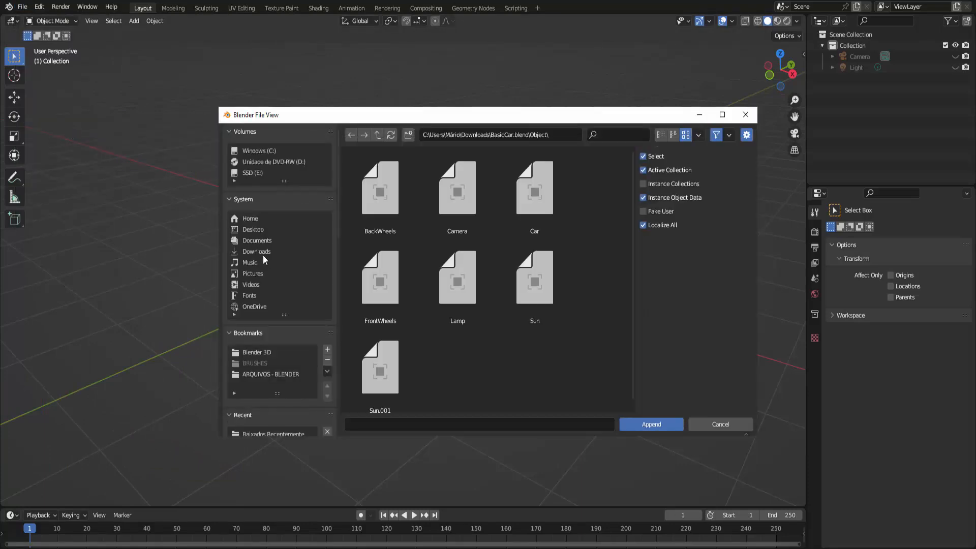
left_click(262, 252)
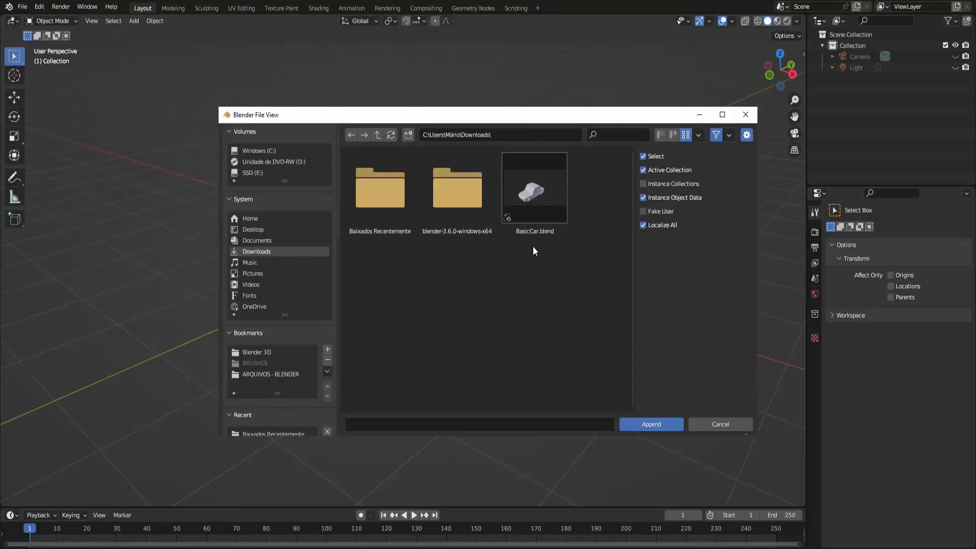
left_click(536, 231)
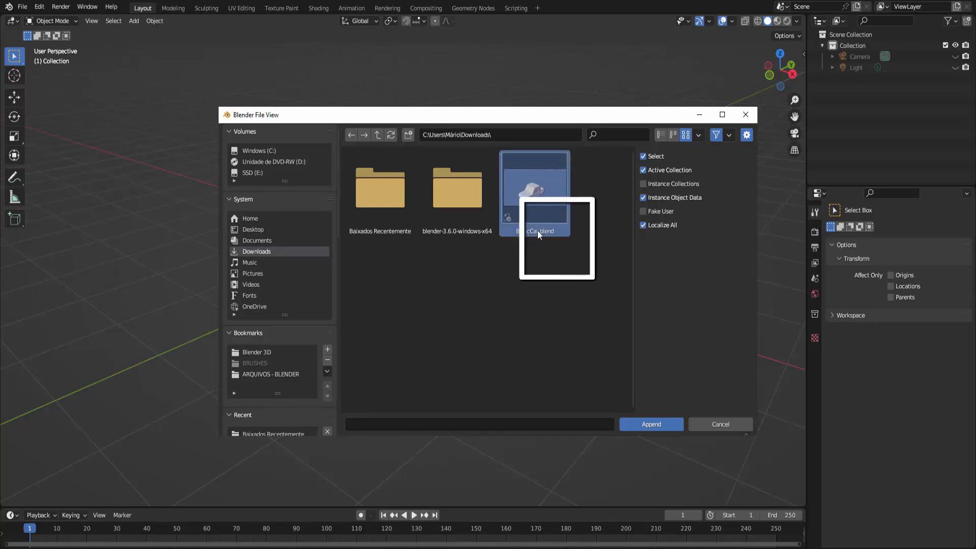
left_click(668, 426)
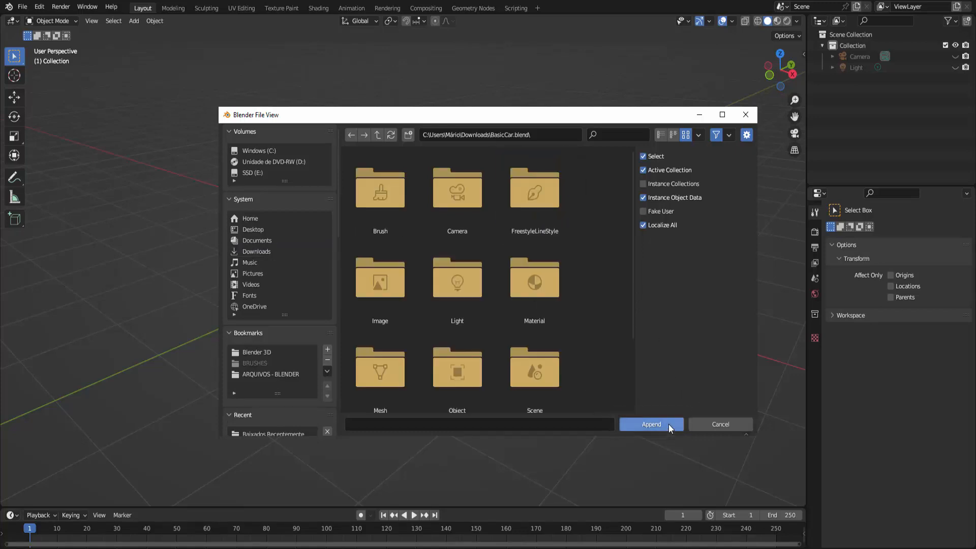
Append the BackWheels, FrontWheels and Car objects from the file's Object folder to the scene
scroll(604, 293, "down", 3)
scroll(605, 293, "down", 3)
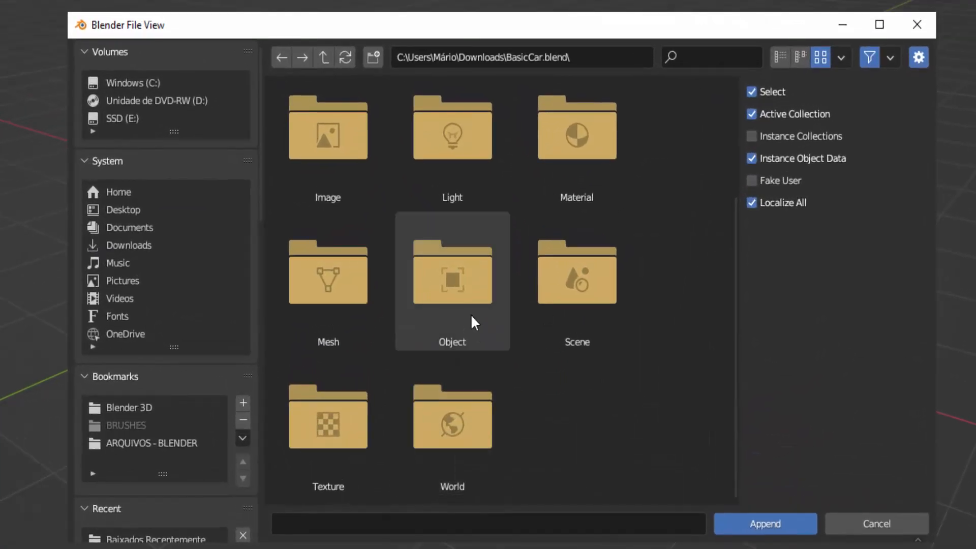
left_click(469, 304)
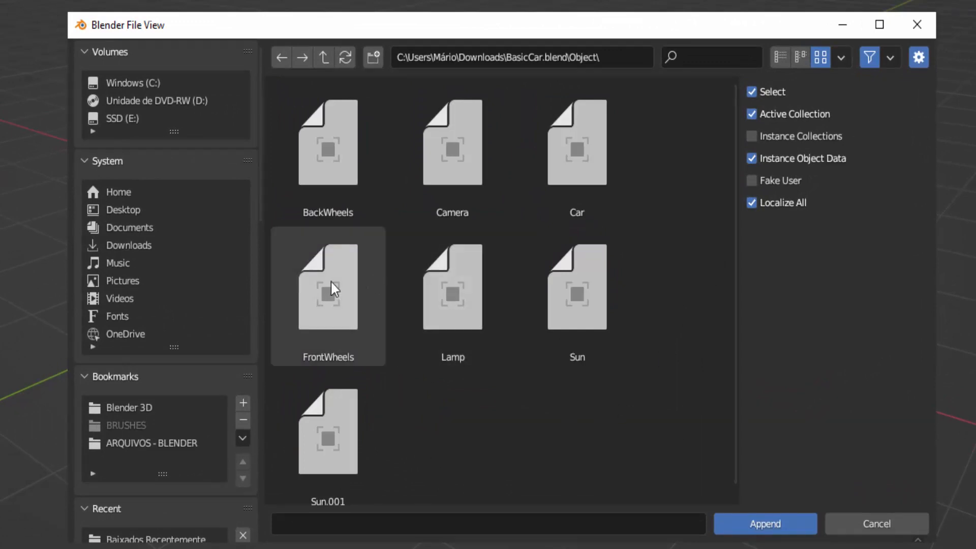
left_click(325, 182)
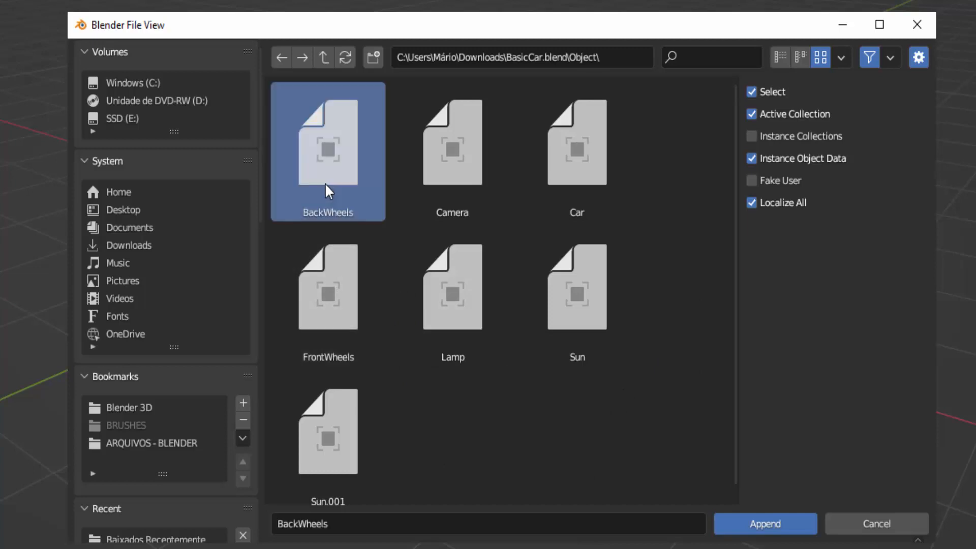
left_click(343, 300, "ctrl")
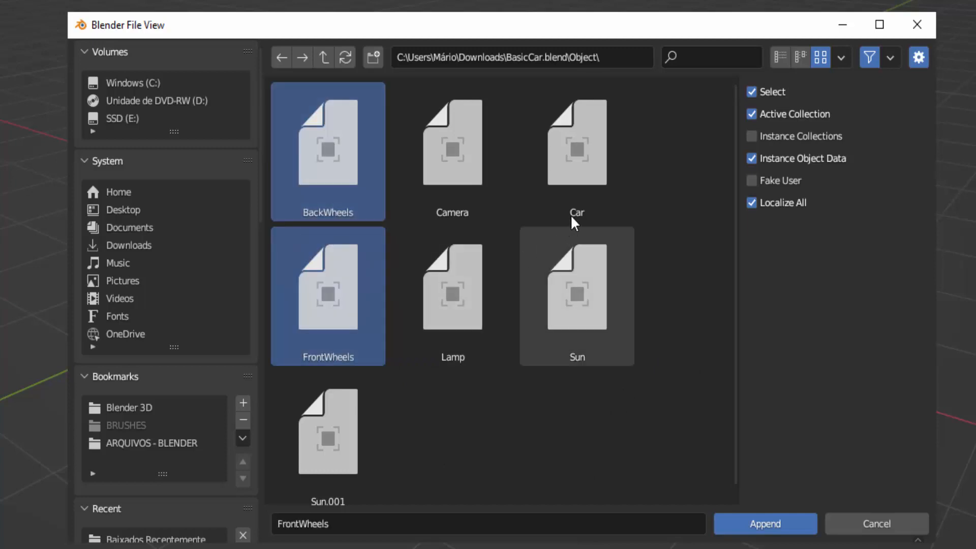
left_click(575, 184, "ctrl")
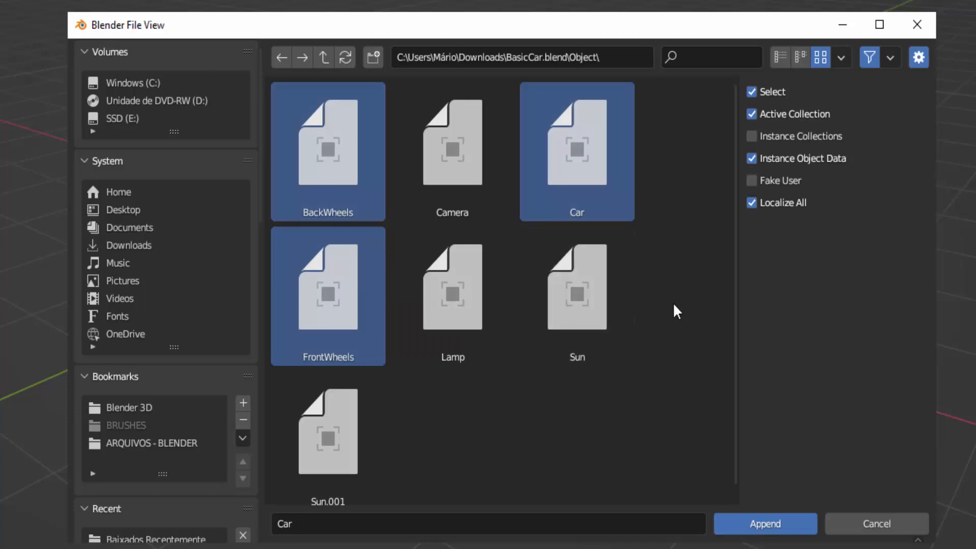
left_click(767, 525)
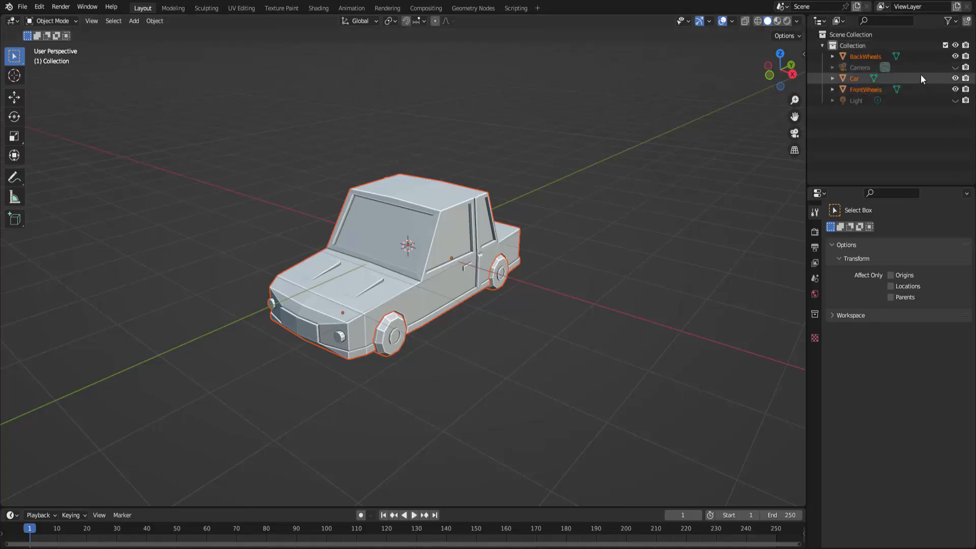
Join the BackWheels, Car and FrontWheels objects into a single object with BackWheels active
left_click(864, 56)
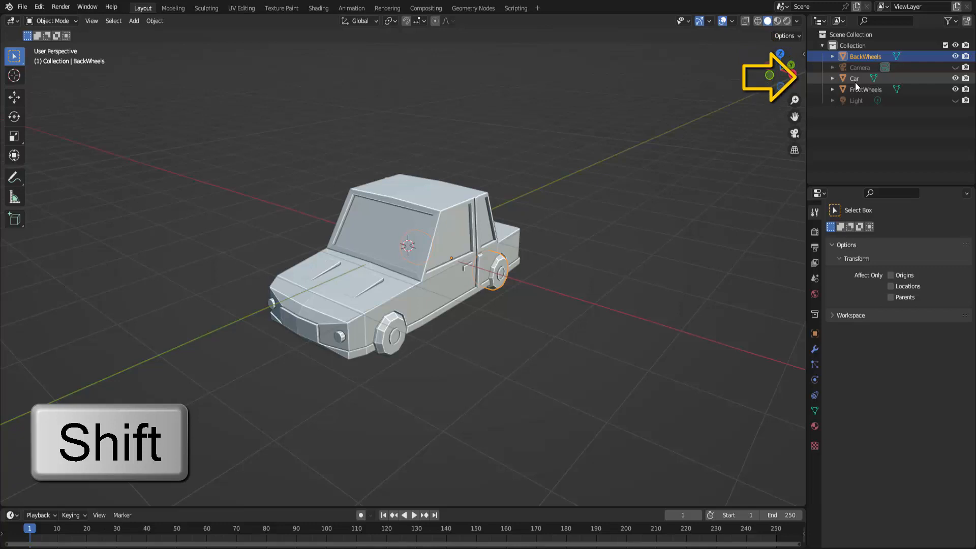
left_click(855, 80, "shift")
left_click(856, 91, "shift")
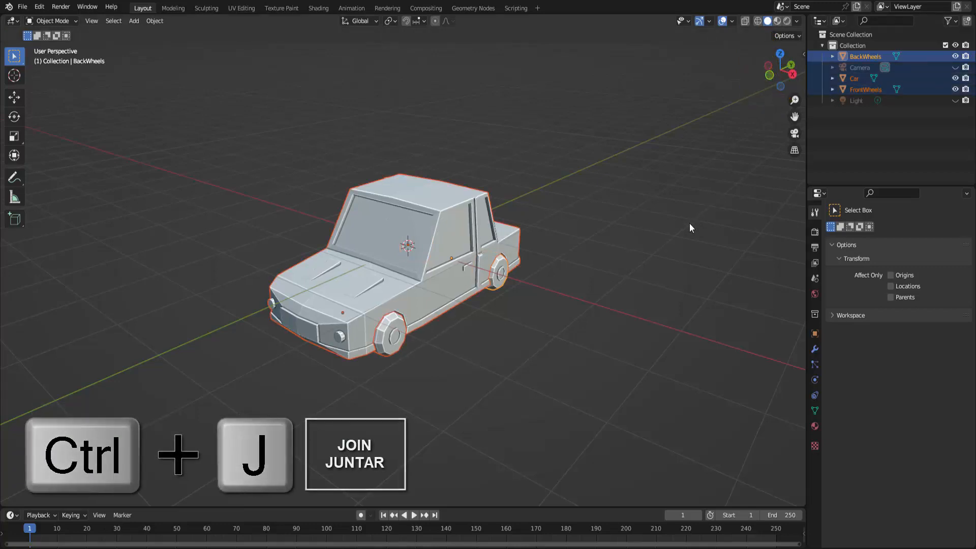
key("ctrl+j")
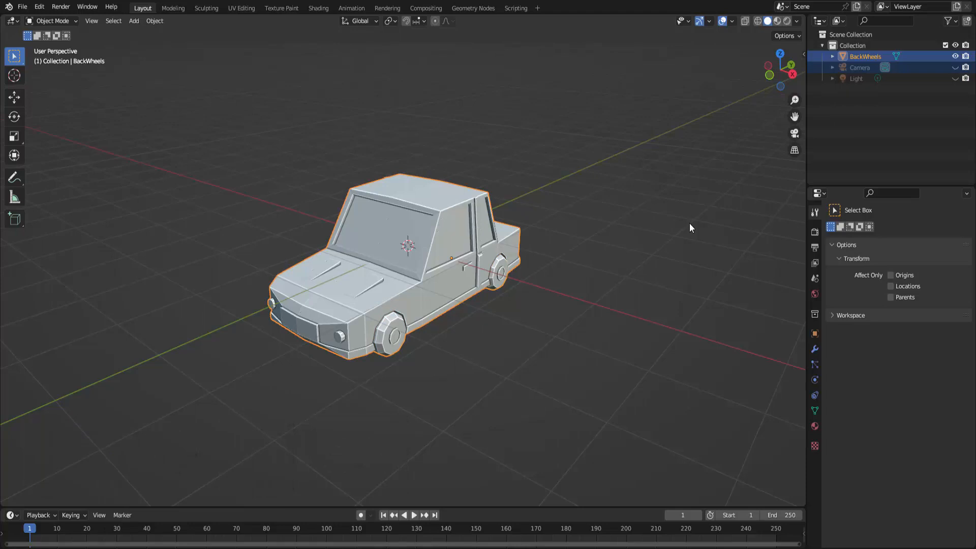
Rename the joined car object as "Carro teste"
double_click(866, 56)
type("Carr")
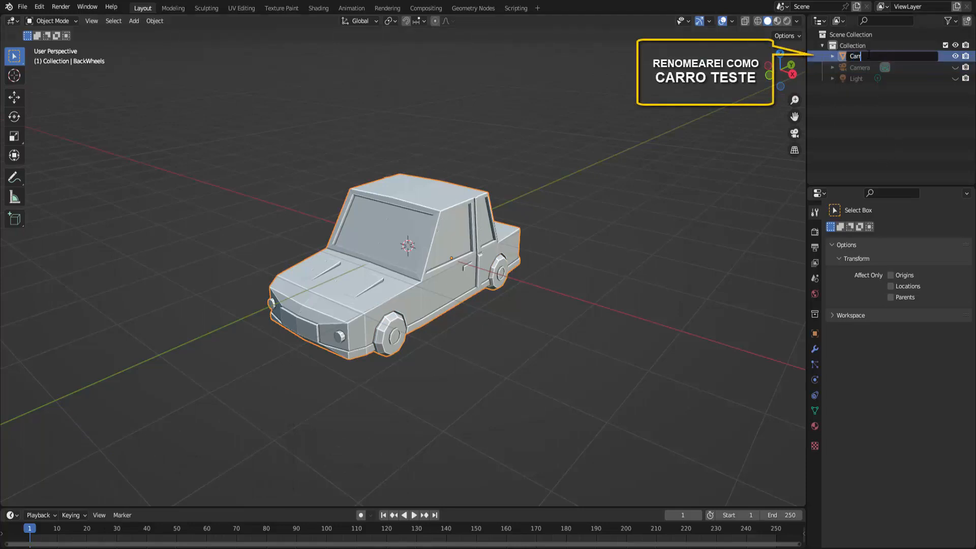
type("o teste")
key("Return")
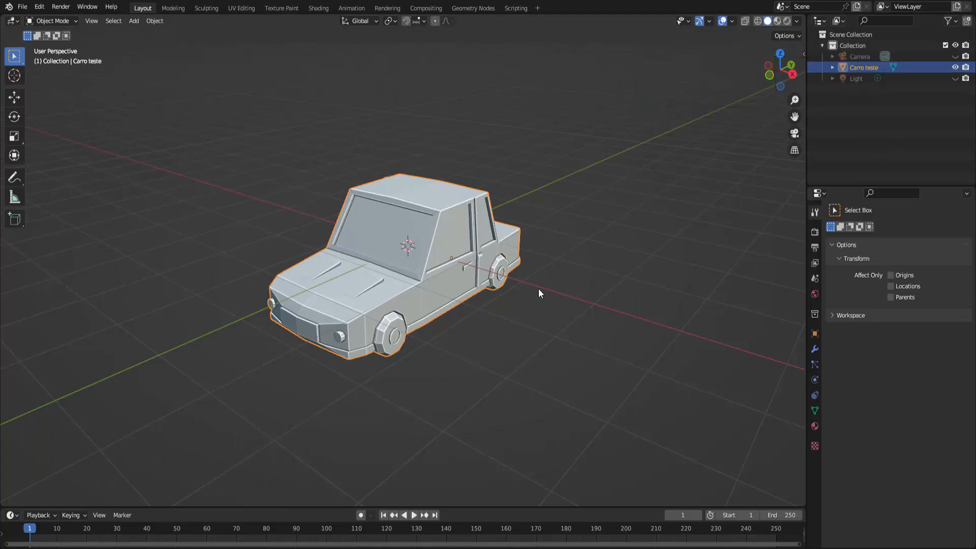
Set the car's origin to the 3D cursor at the centre of the scene
middle_click_drag(538, 288, 505, 286)
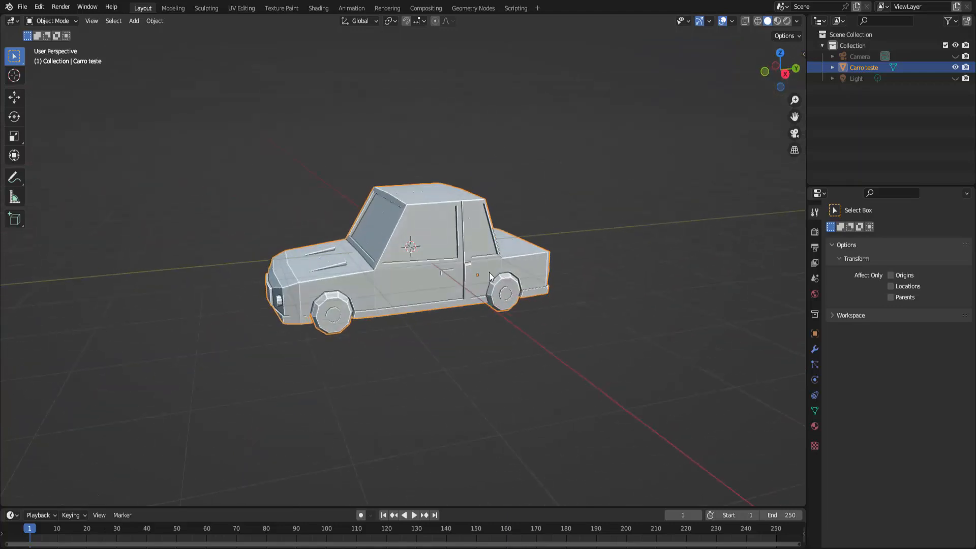
right_click(645, 209)
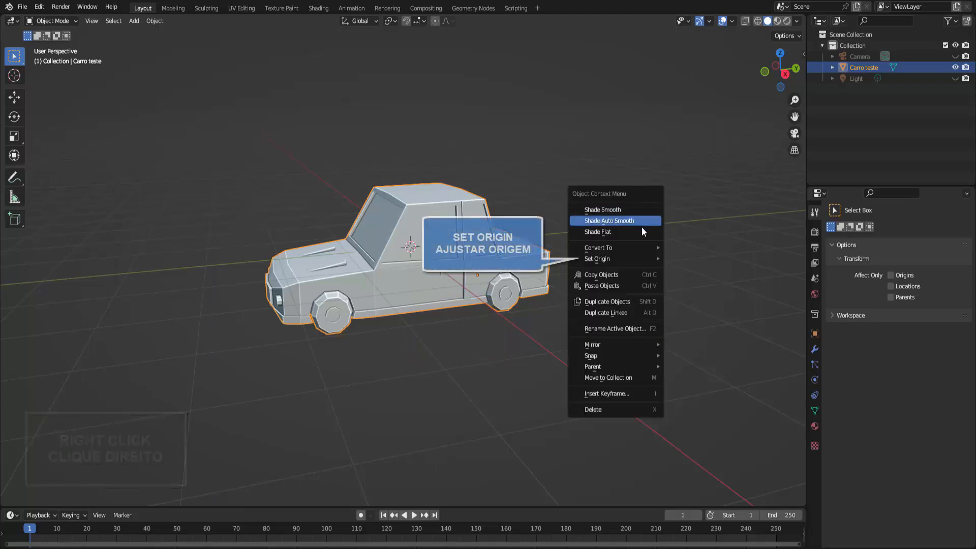
mouse_move(621, 258)
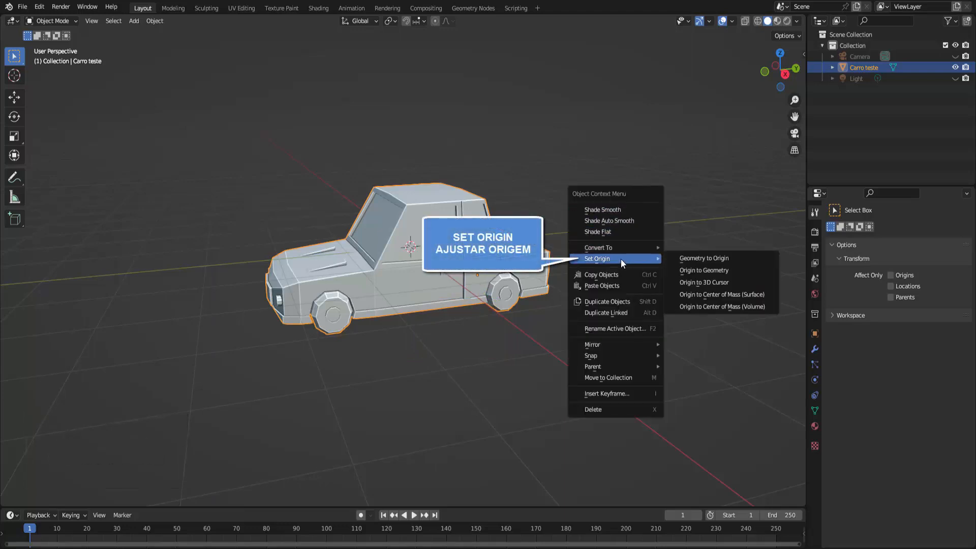
left_click(712, 282)
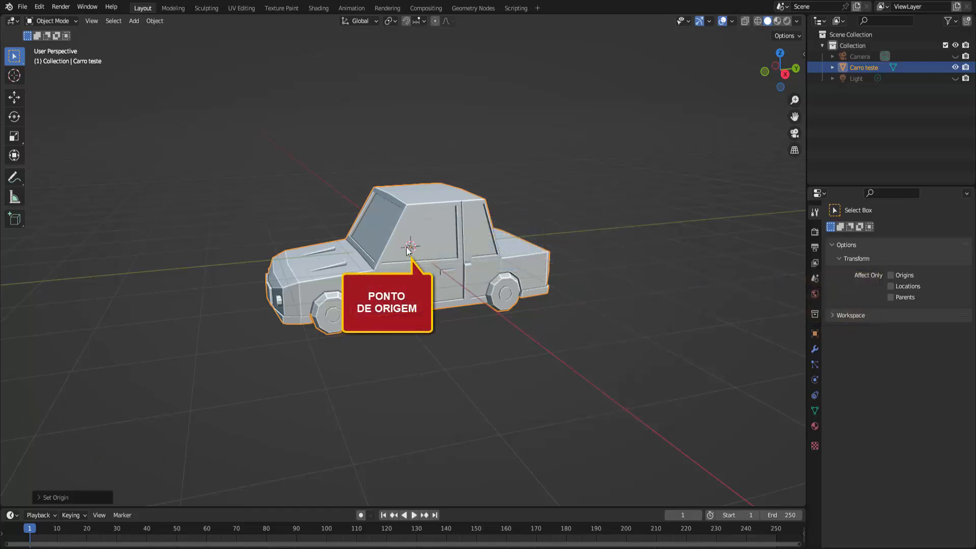
left_click(485, 222)
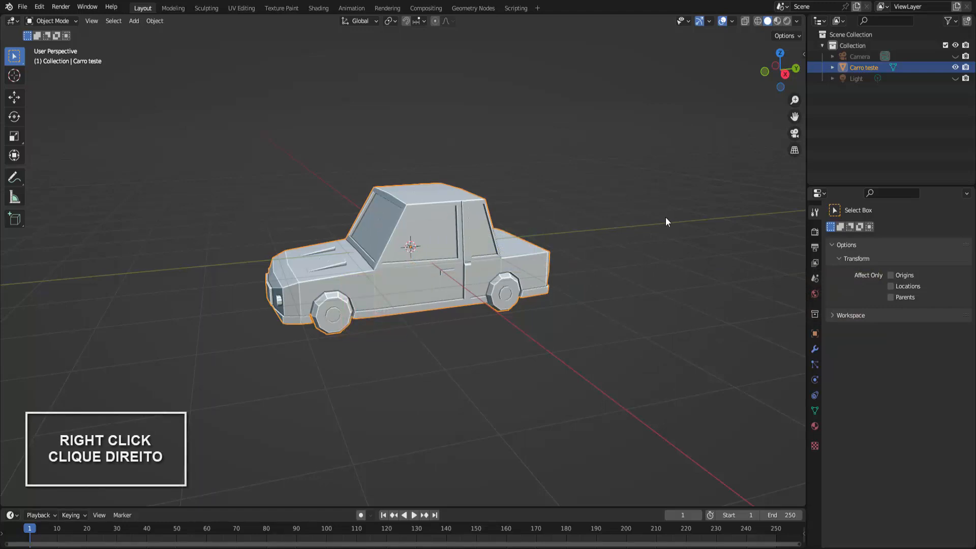
Align the car's geometry to its origin, and raise the car along Z until its wheels rest near the grid floor
right_click(672, 232)
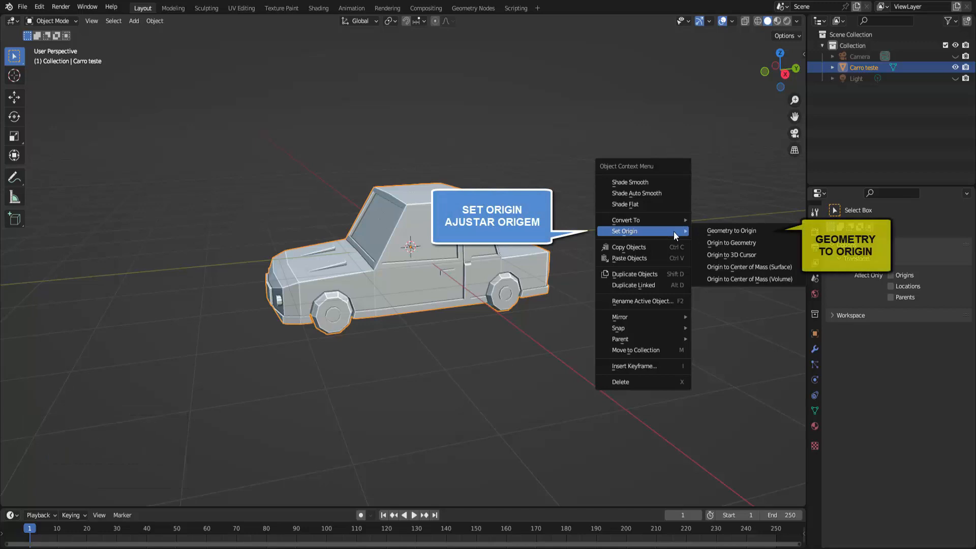
left_click(728, 232)
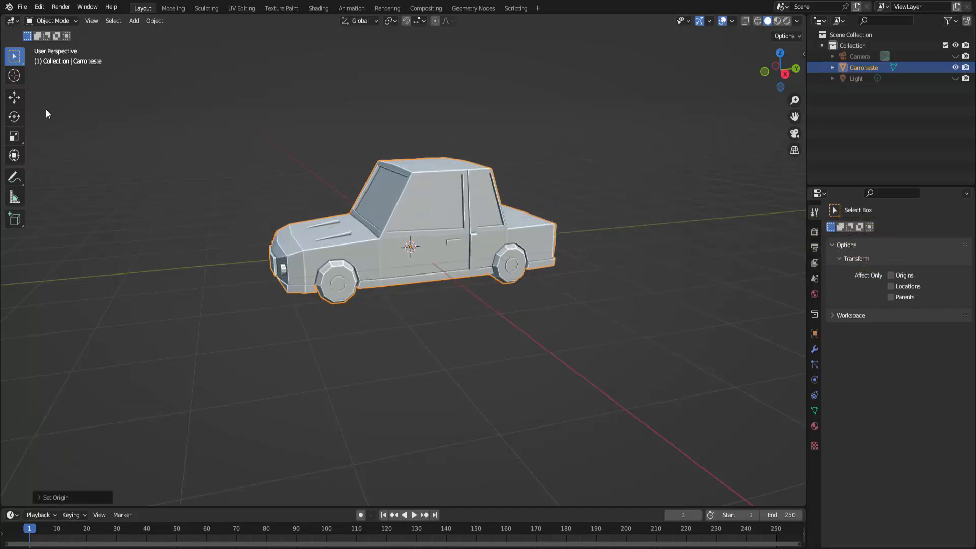
left_click(15, 97)
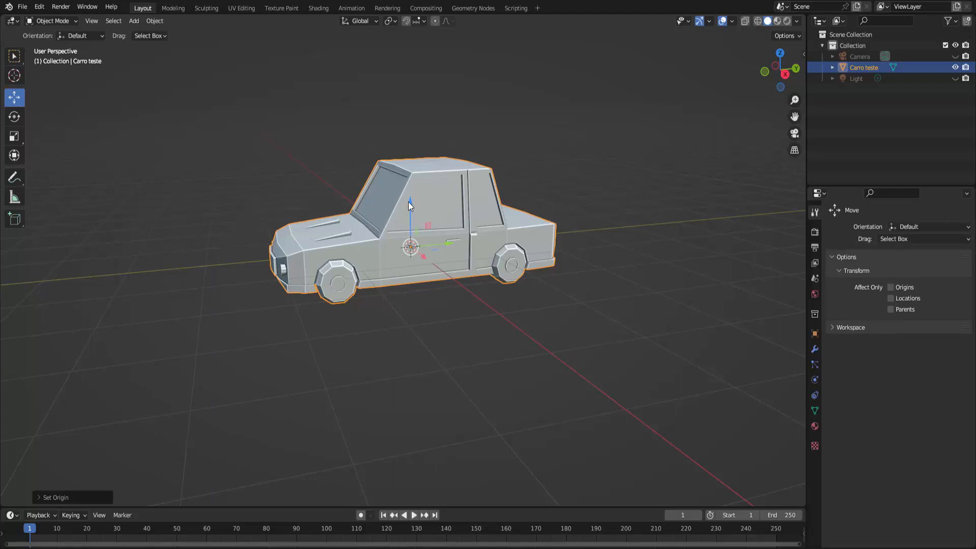
left_click_drag(409, 203, 410, 174)
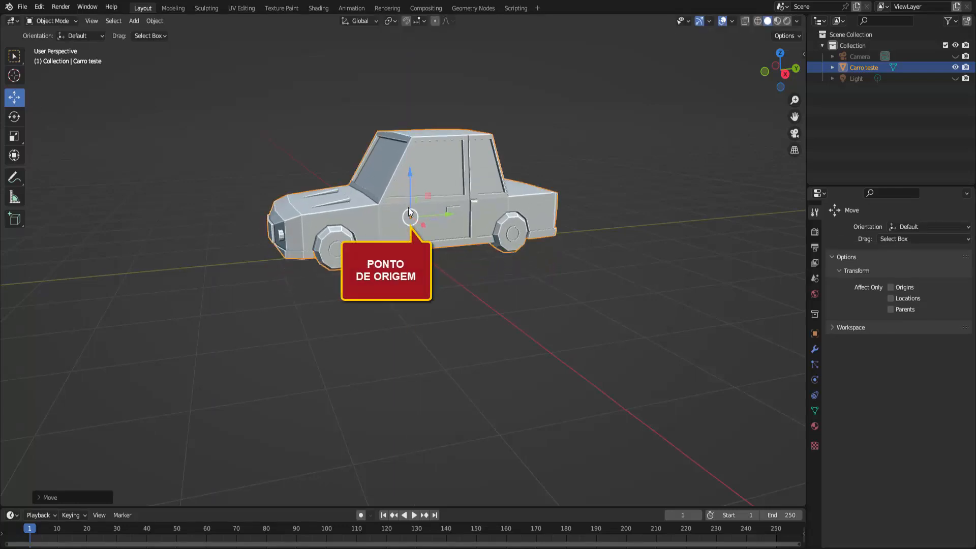
mouse_move(411, 176)
left_mouse_down()
mouse_move(411, 166)
mouse_move(425, 185)
left_mouse_up()
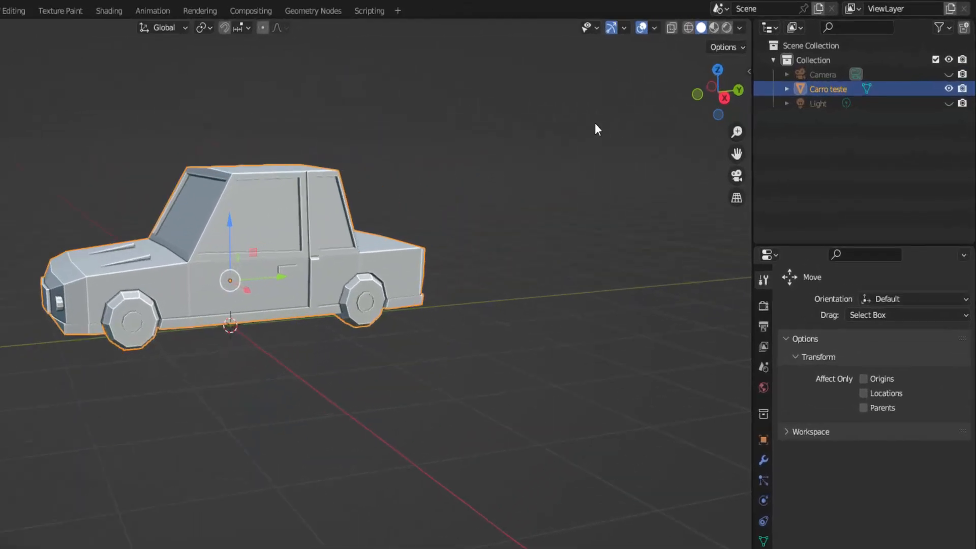
Restrict transforms to Origins only and lower the car's origin along Z to the 3D cursor at ground level
left_click(741, 48)
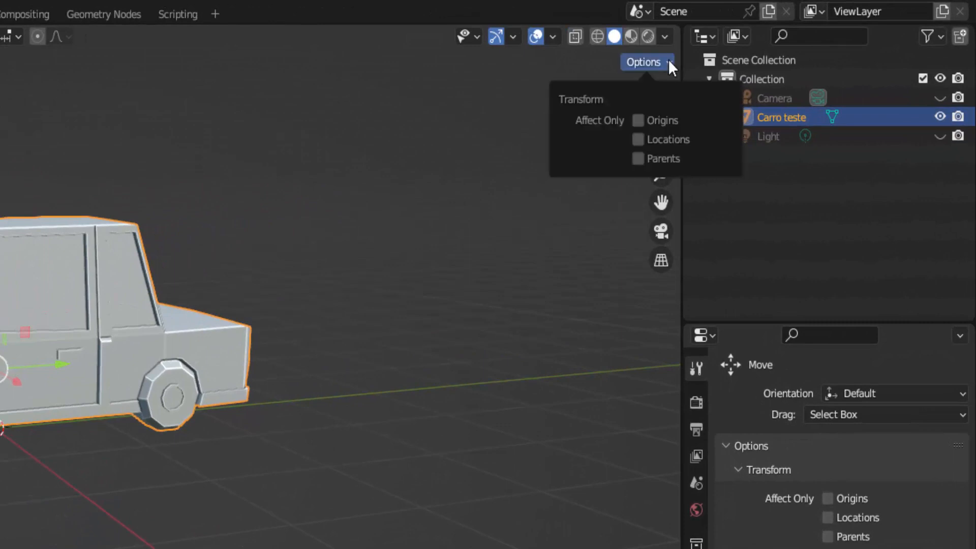
left_click(642, 119)
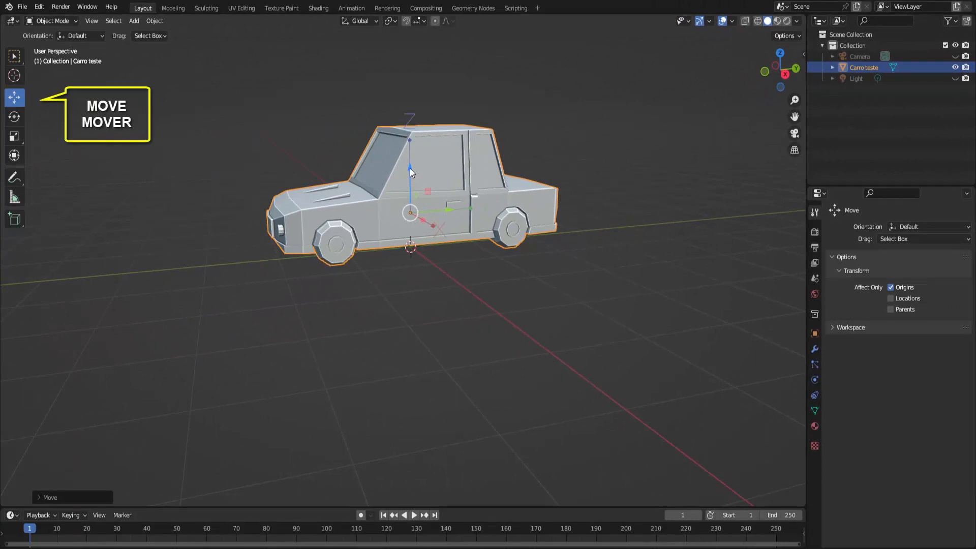
left_click_drag(409, 169, 410, 205)
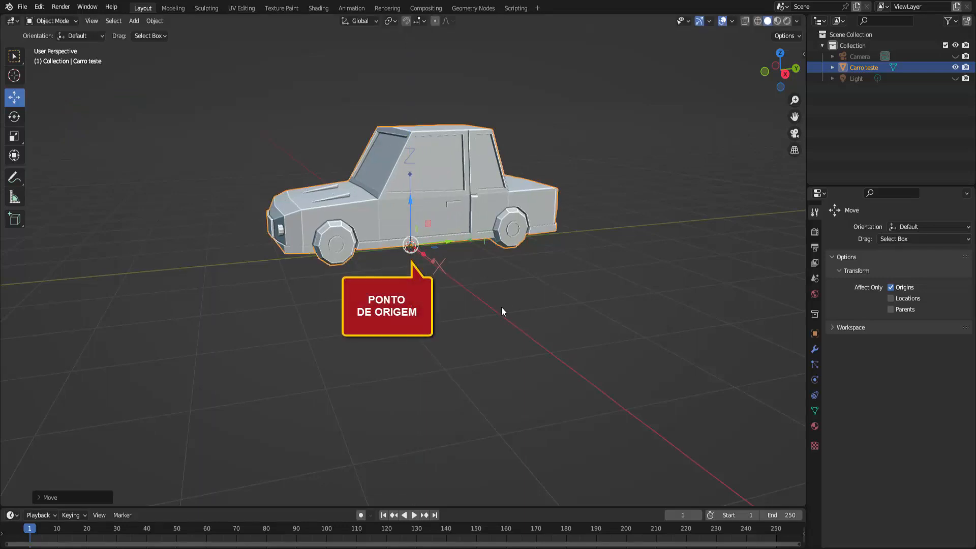
key("r")
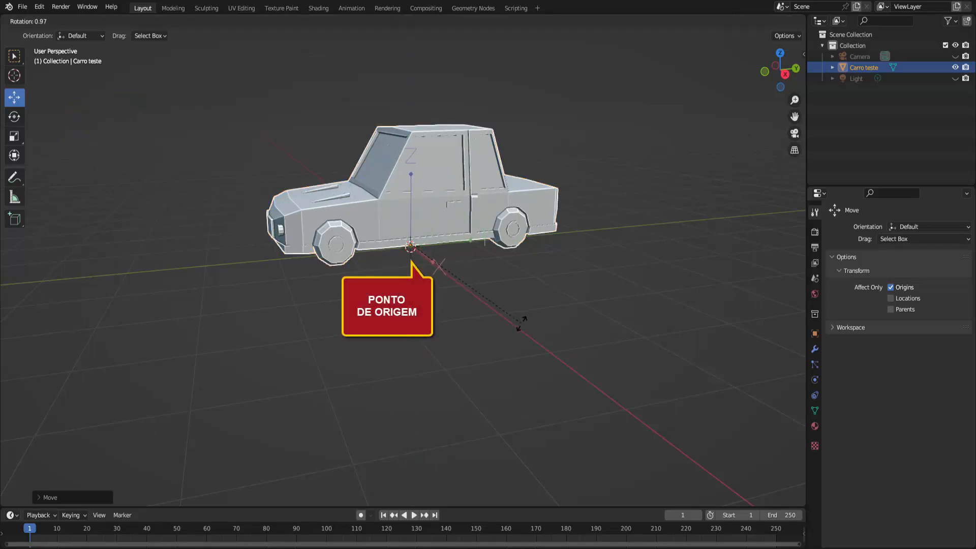
right_click(521, 324)
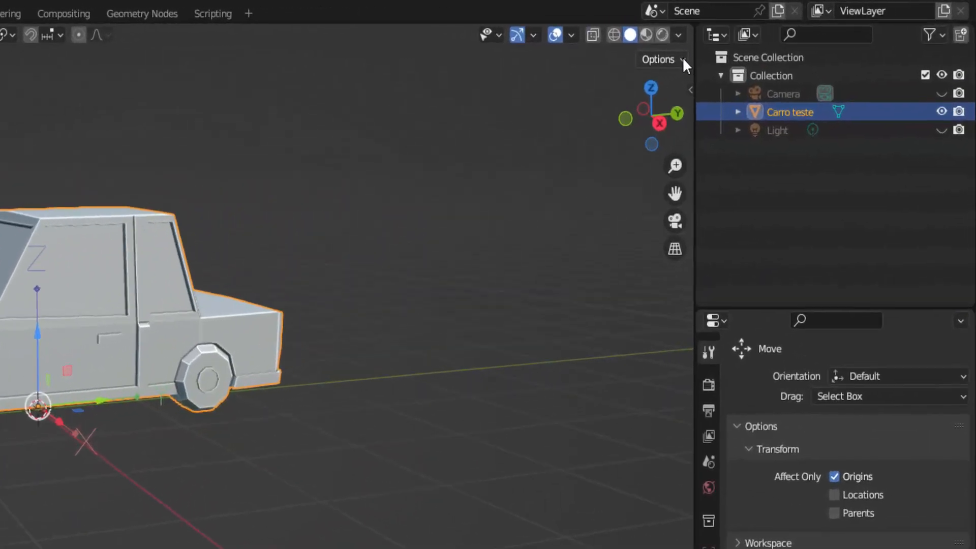
Turn off the Origins-only transform restriction and try rotating the car around its relocated origin
left_click(681, 60)
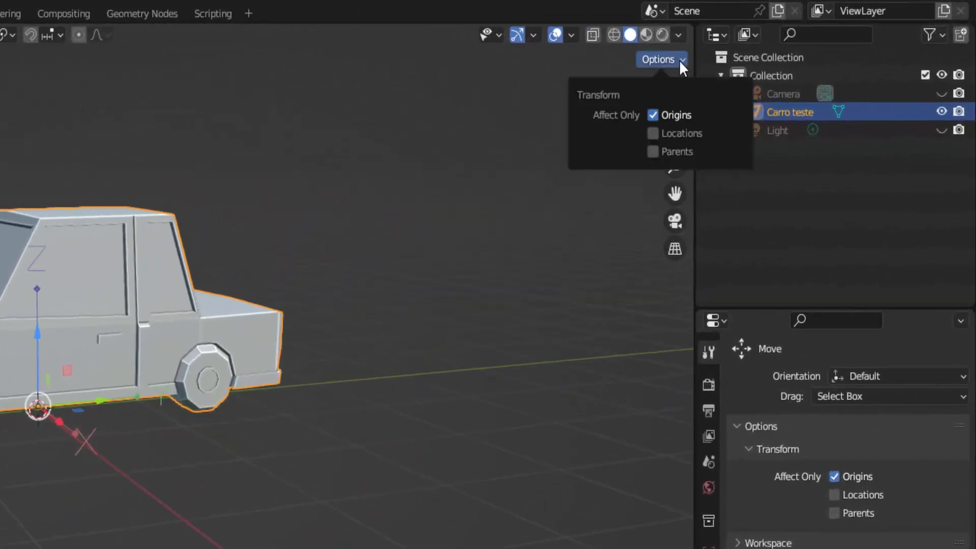
left_click(652, 115)
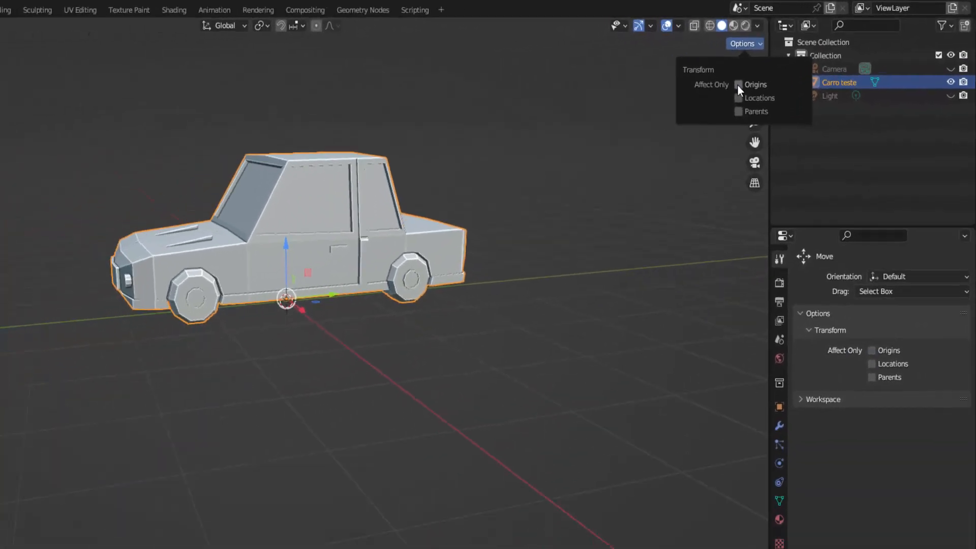
key("r")
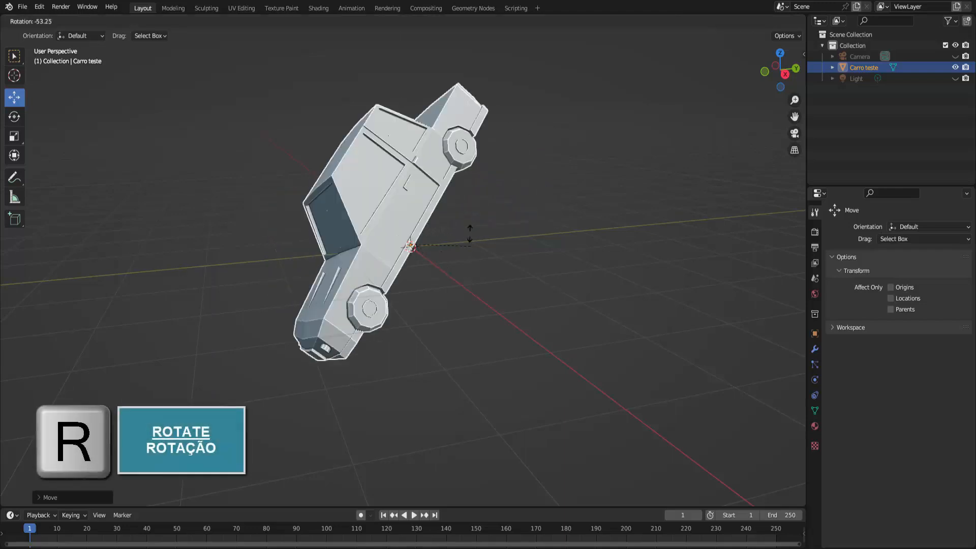
right_click(514, 364)
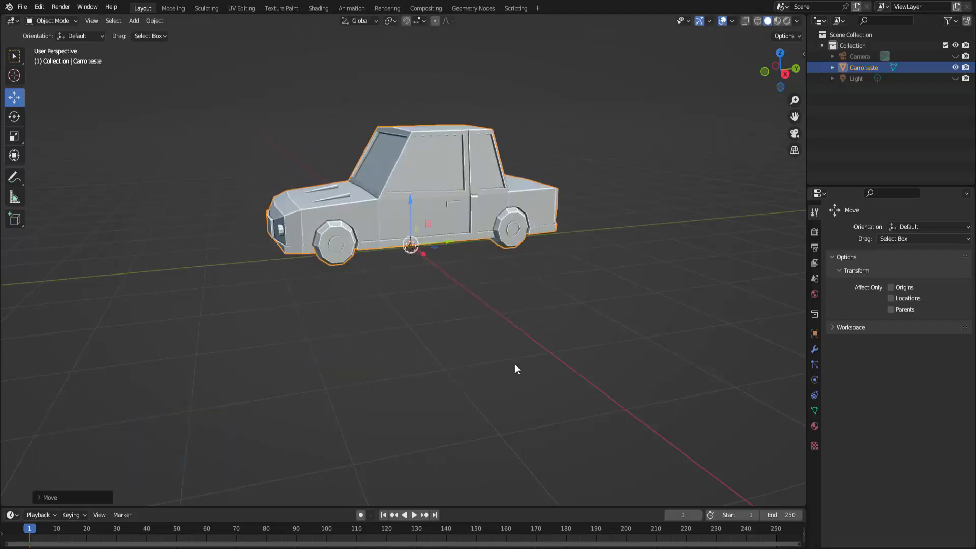
Hide the "Carro teste" object in the viewport
scroll(510, 303, "down", 7)
middle_click_drag(516, 305, 524, 326)
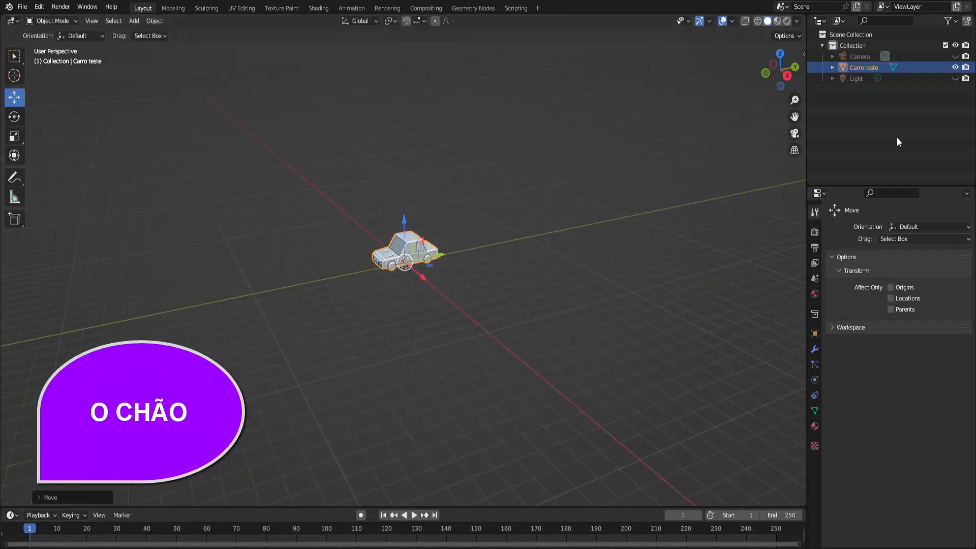
left_click(957, 67)
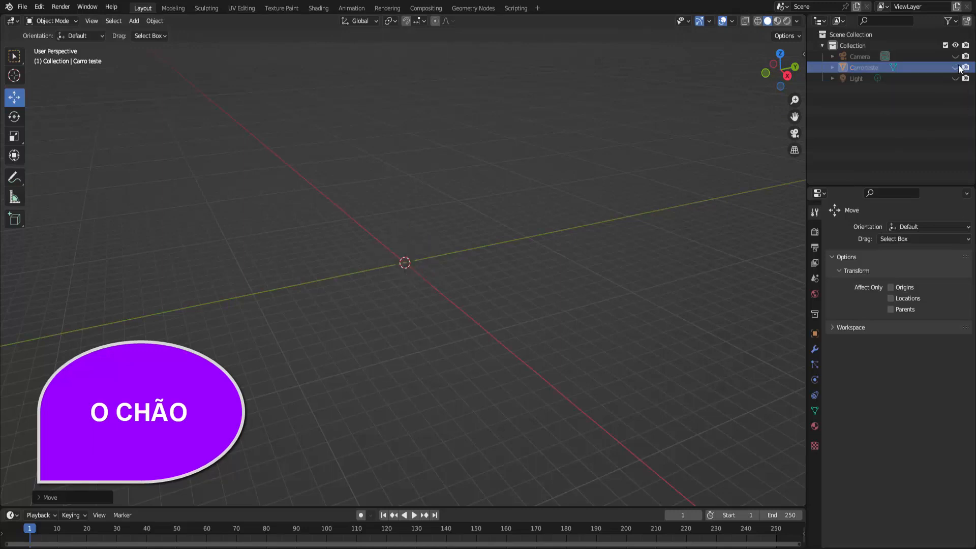
Add a plane mesh at the scene centre and scale it up evenly into a large ground surface
left_click(137, 21)
mouse_move(143, 33)
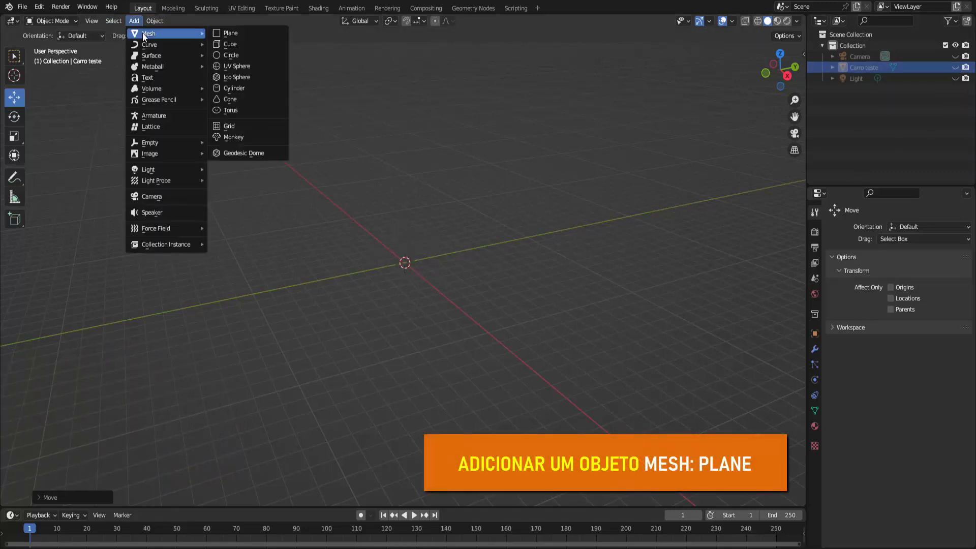
left_click(226, 34)
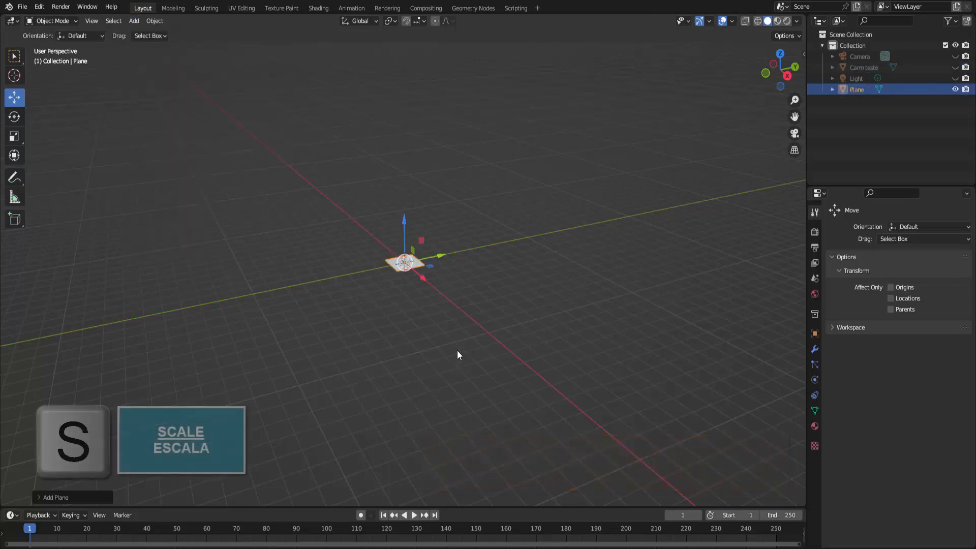
key("s")
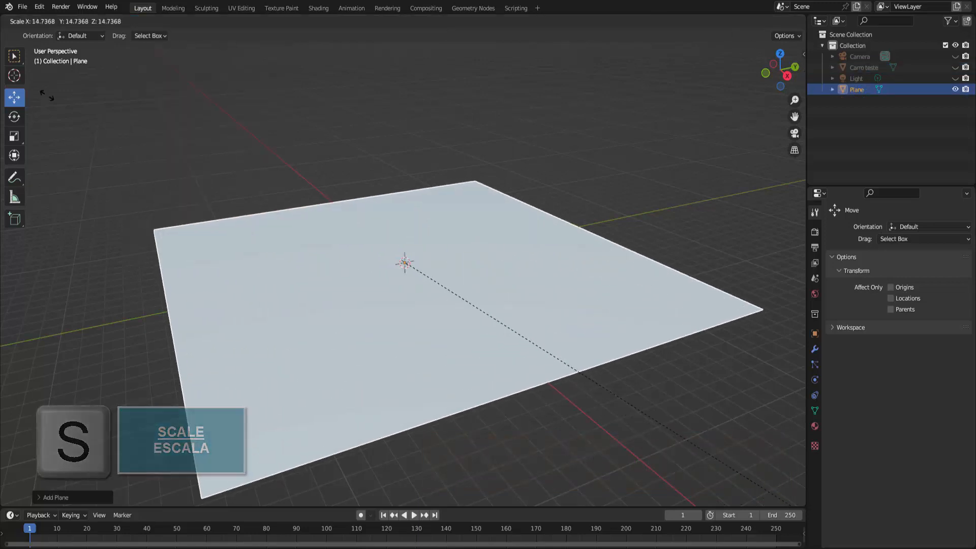
left_click(50, 61)
Subdivide the plane in Edit Mode with 30 cuts and return to Object Mode
left_click(53, 21)
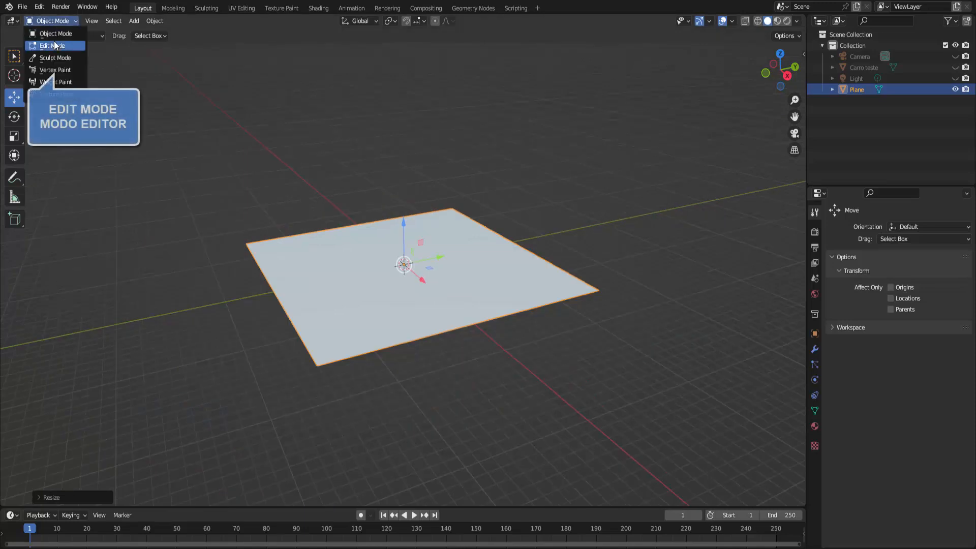
left_click(54, 46)
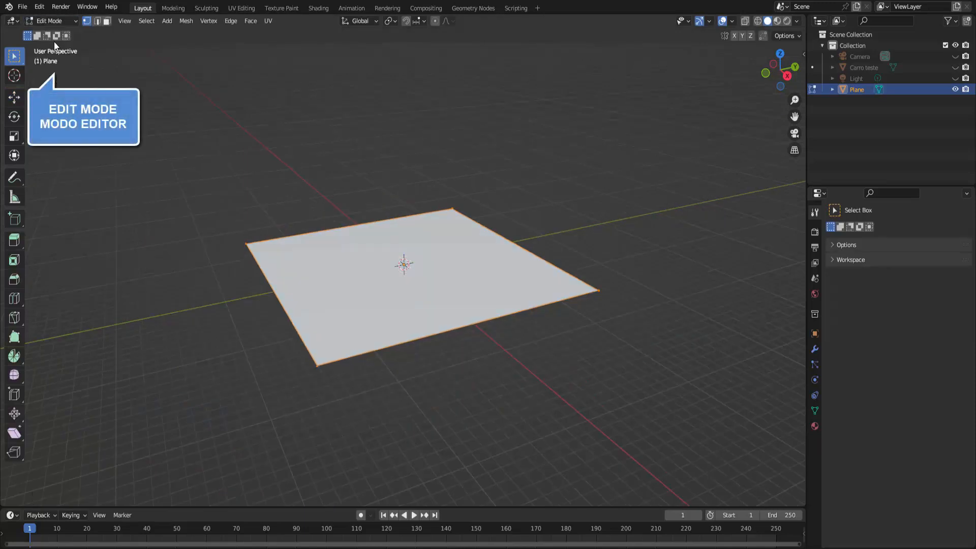
right_click(662, 122)
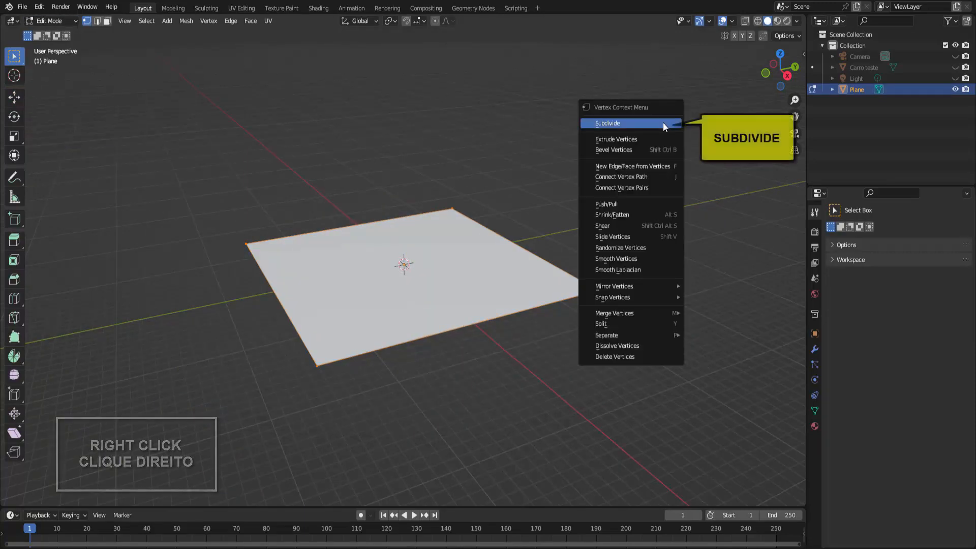
left_click(663, 122)
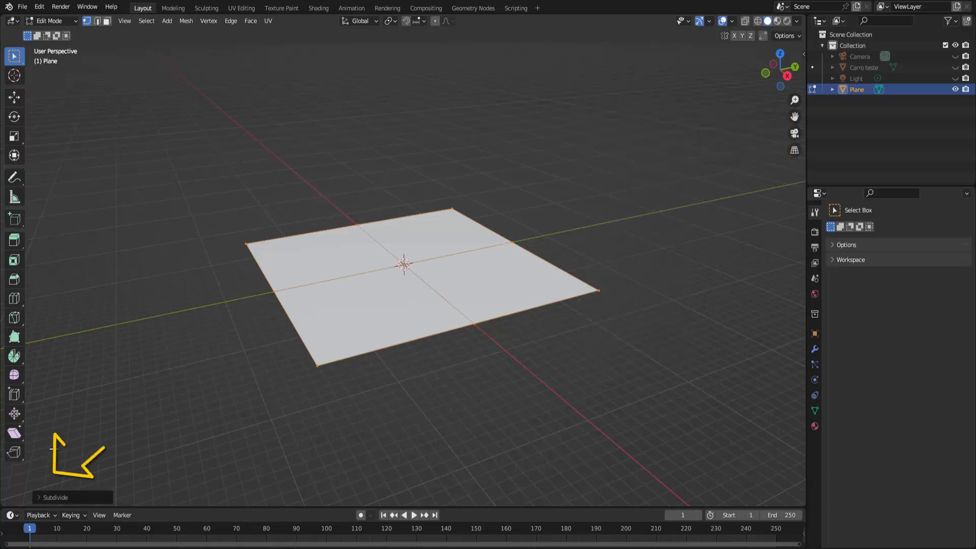
left_click(40, 496)
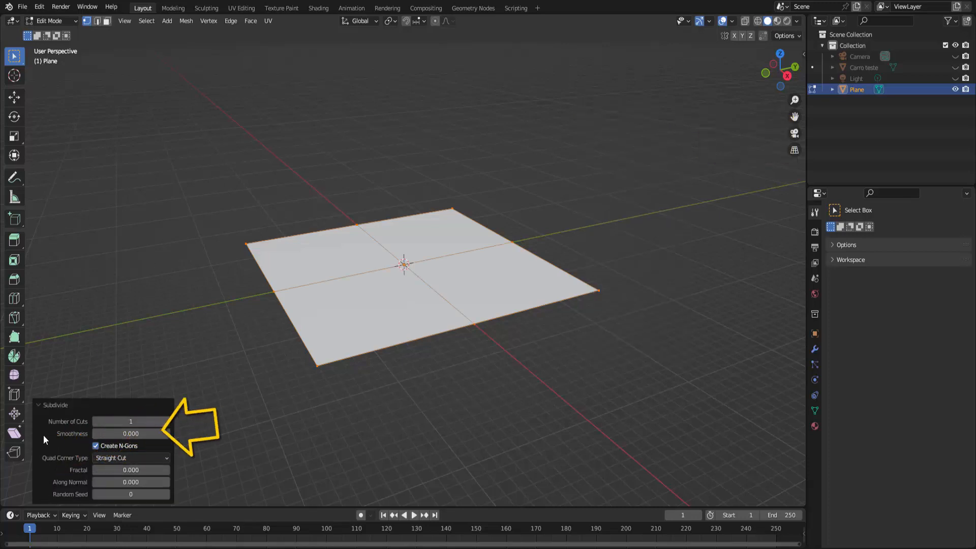
left_click(131, 421)
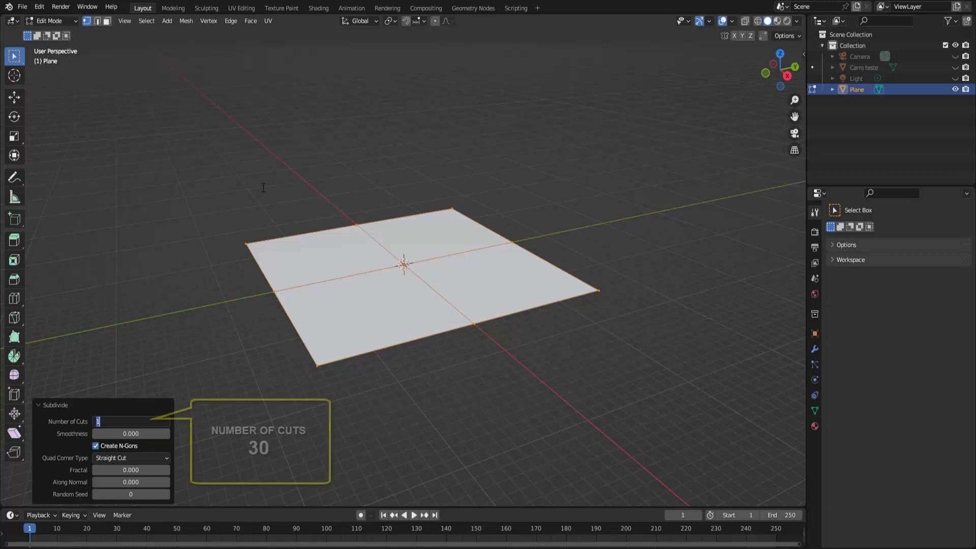
key("Return")
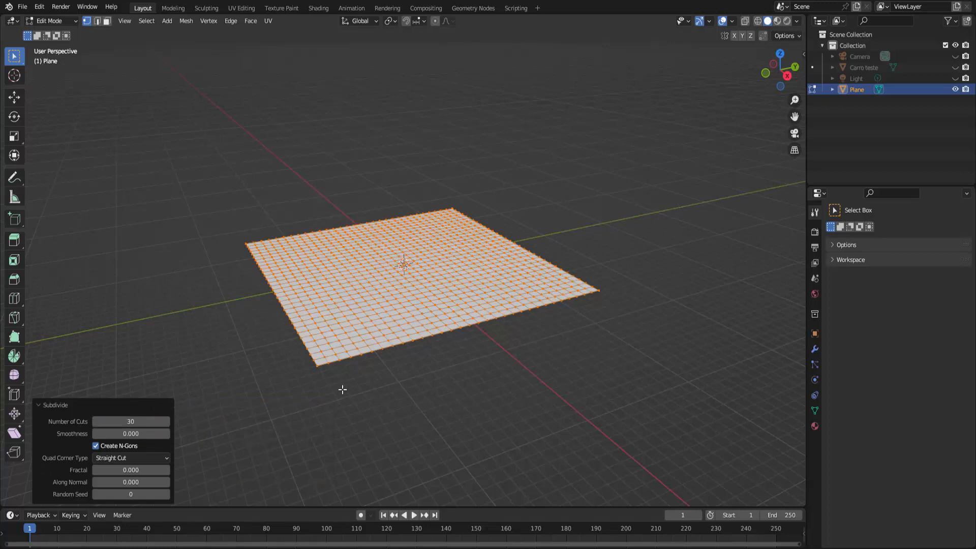
left_click(47, 20)
left_click(48, 32)
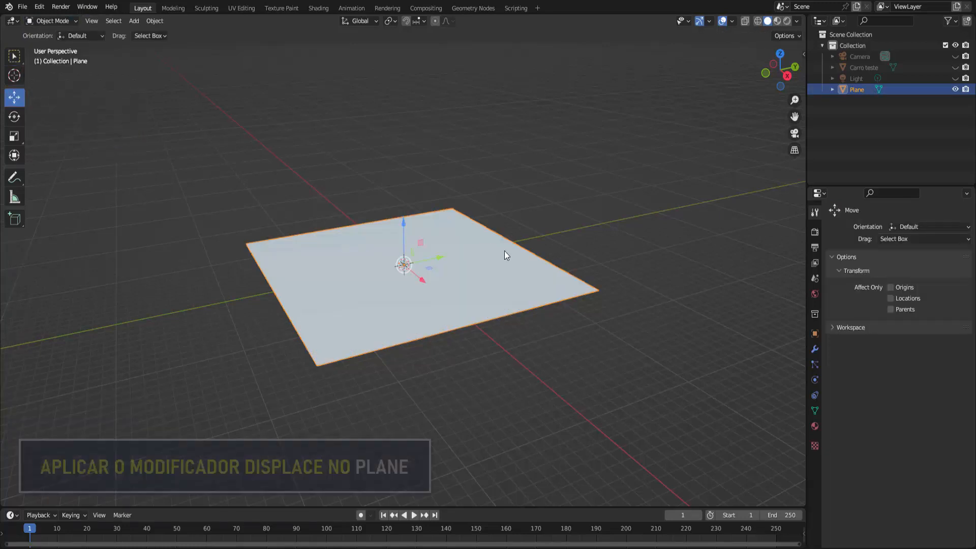
Add a Displace modifier to the plane and create a new texture for it
left_click(815, 350)
left_click(880, 230)
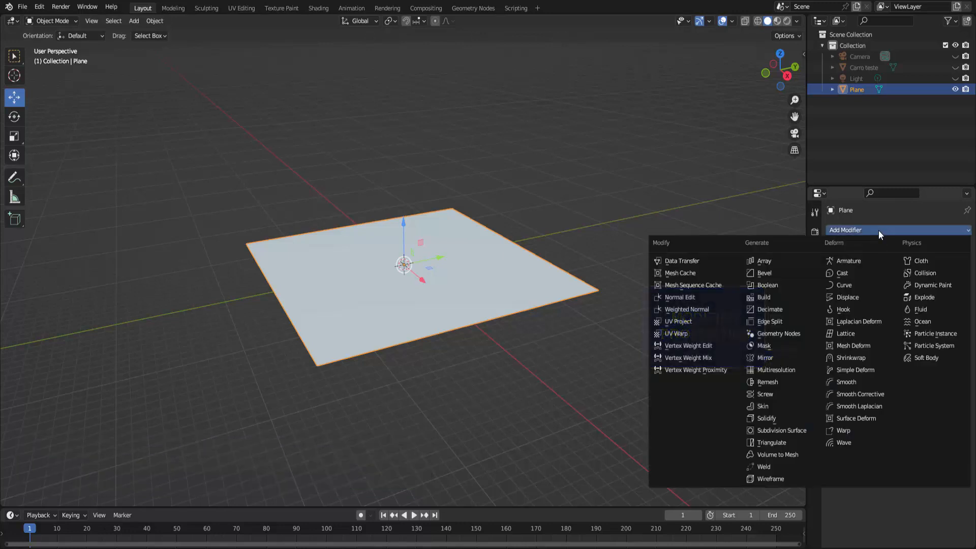
left_click(860, 297)
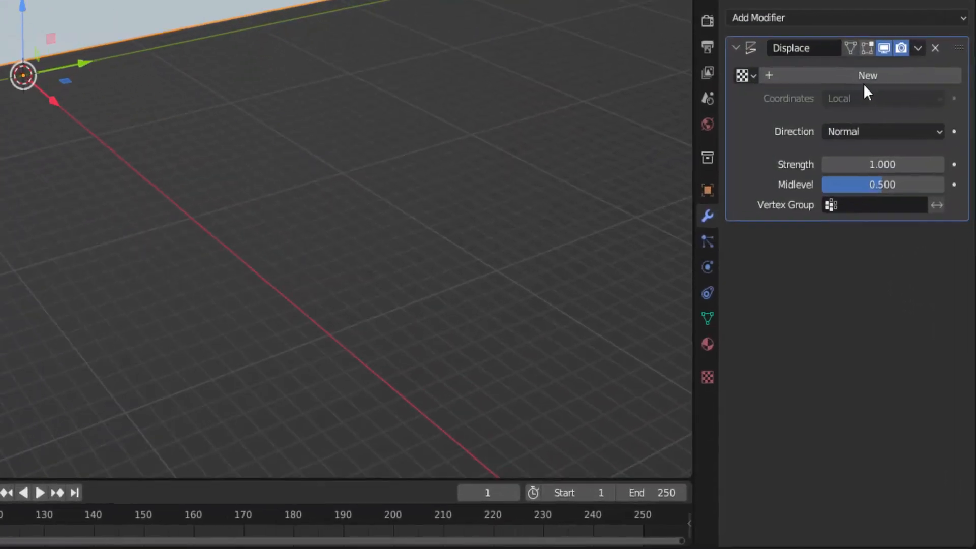
left_click(878, 75)
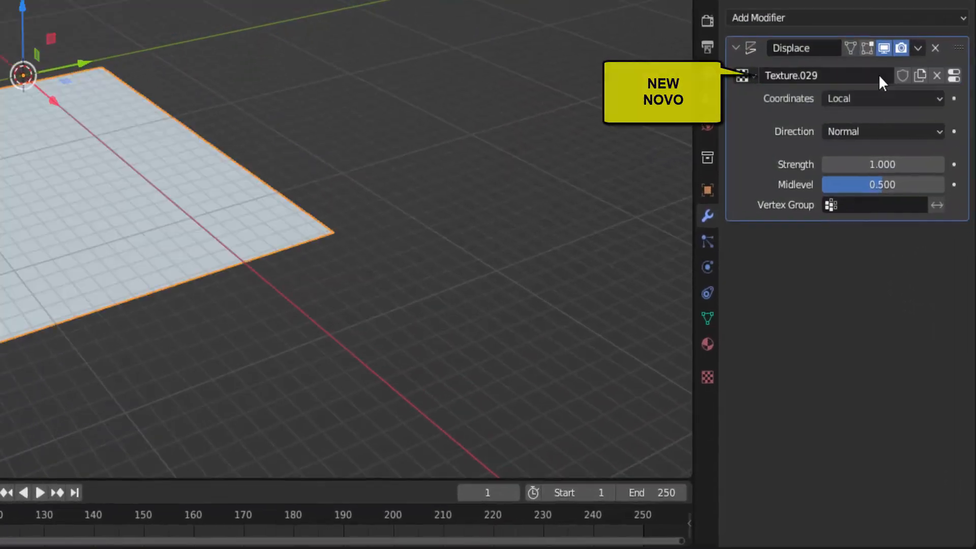
Set the displacement texture's type to Clouds and its size to 0.75
left_click(955, 76)
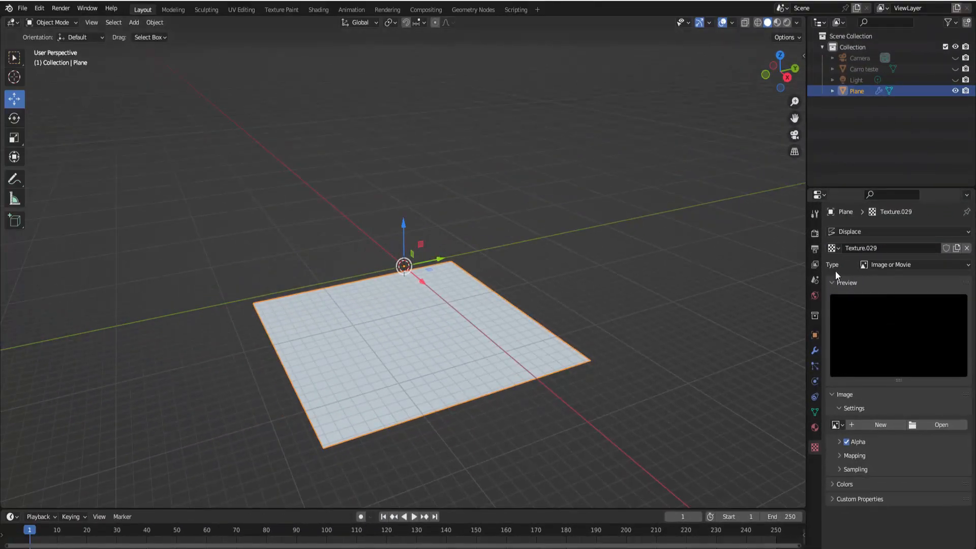
left_click(905, 266)
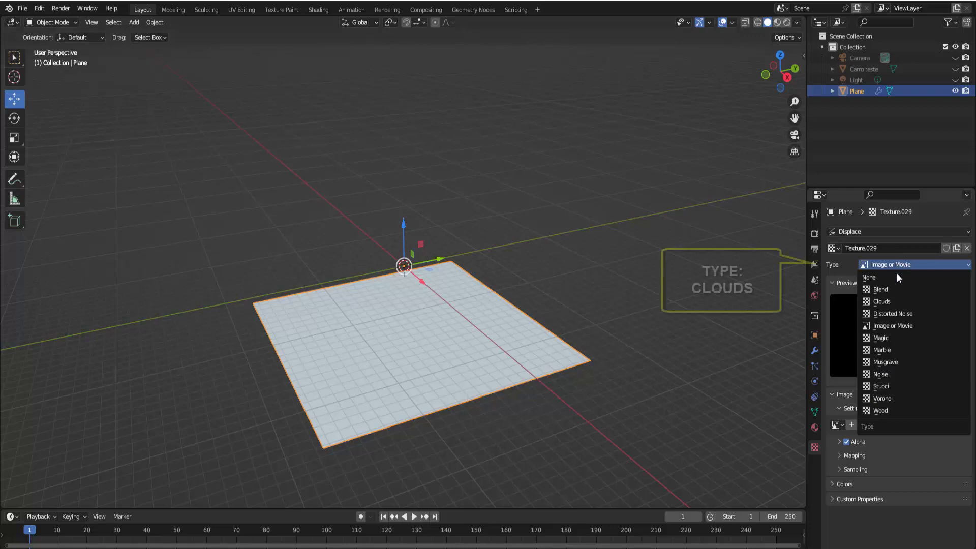
left_click(885, 301)
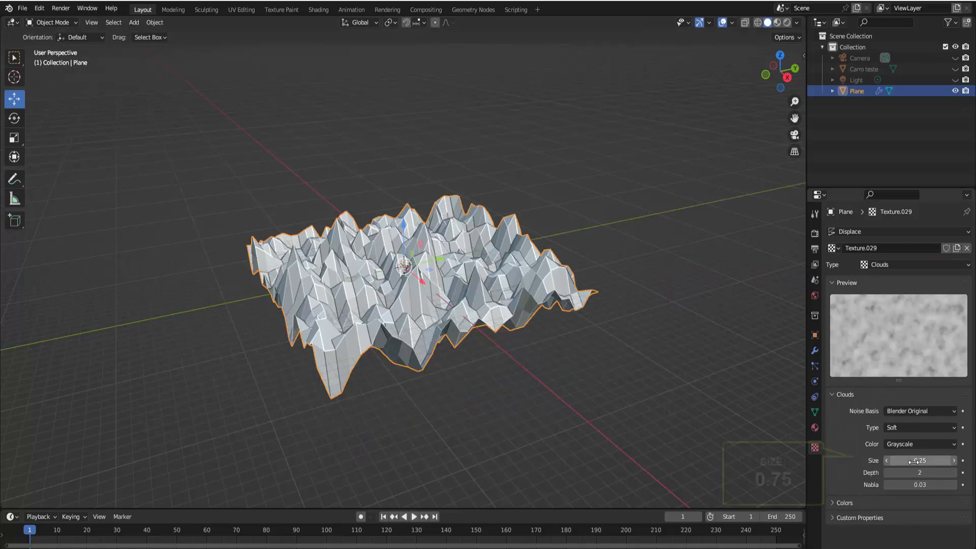
left_click_drag(910, 461, 973, 461)
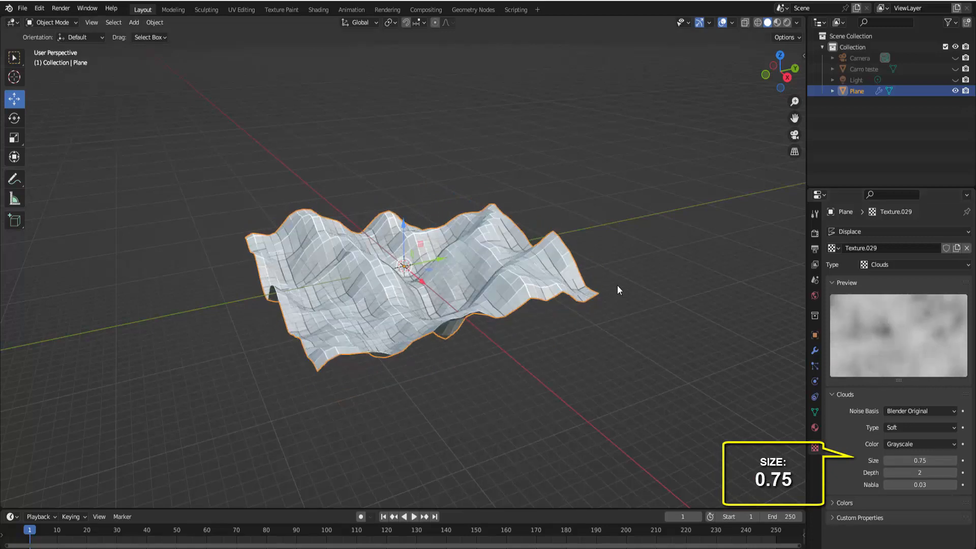
Set the Displace modifier's strength to 0.3 and apply the modifier to the plane
scroll(633, 315, "up", 1)
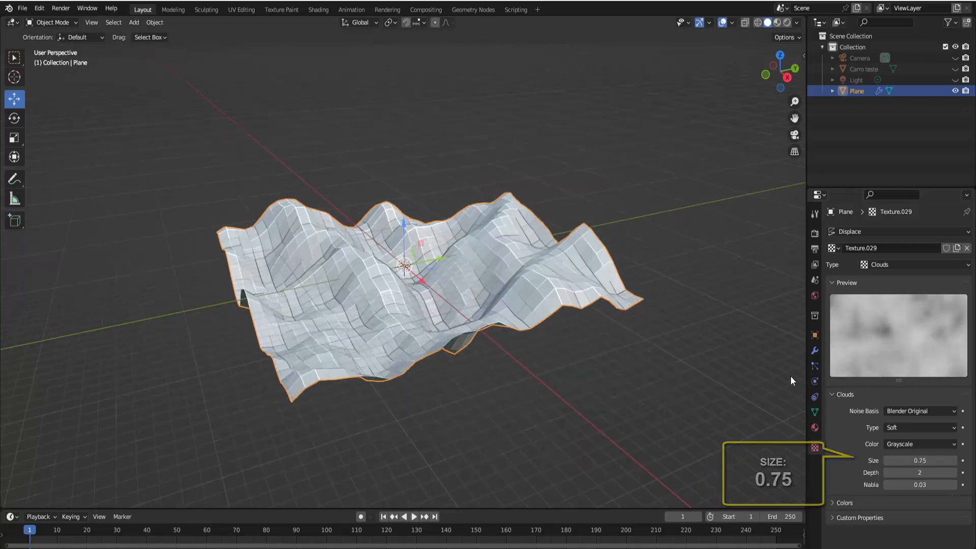
left_click(814, 352)
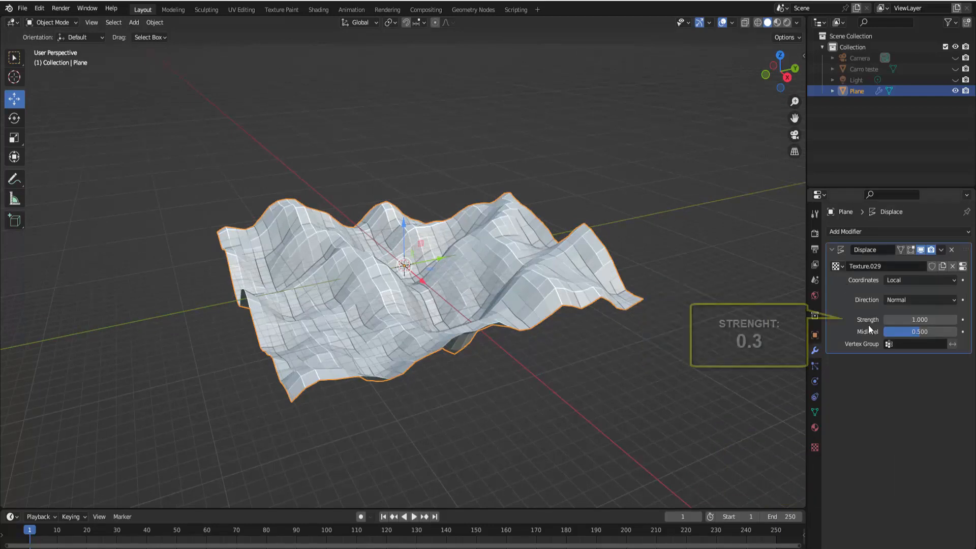
left_click(897, 320)
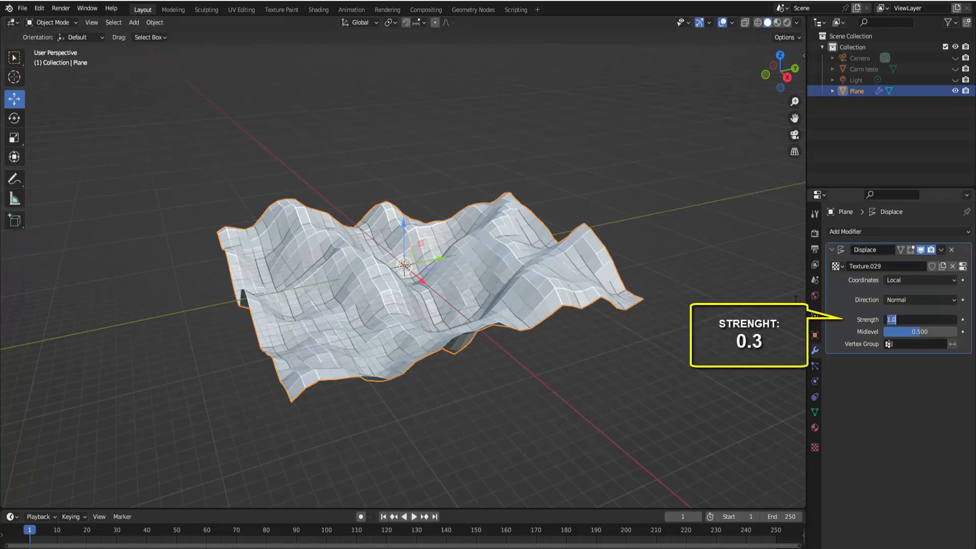
type("0.3")
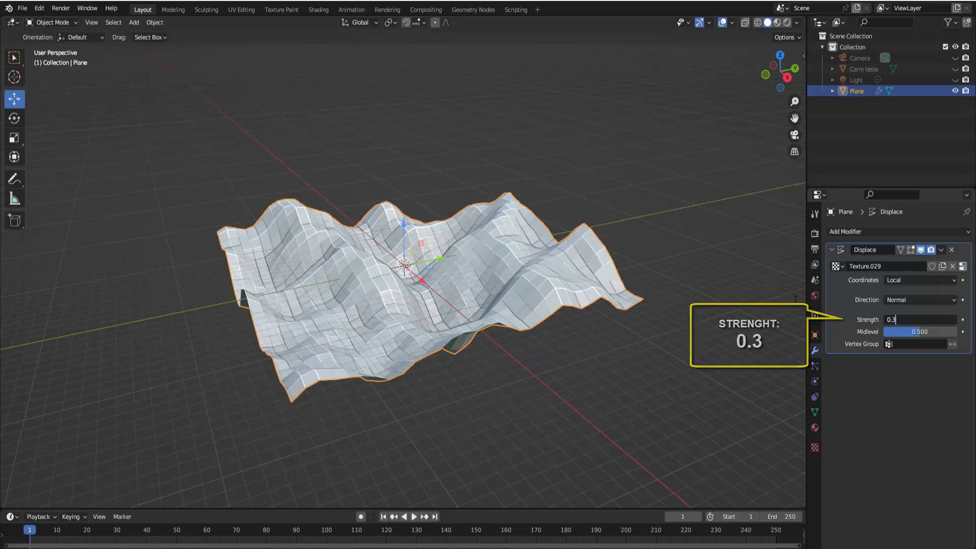
key("Return")
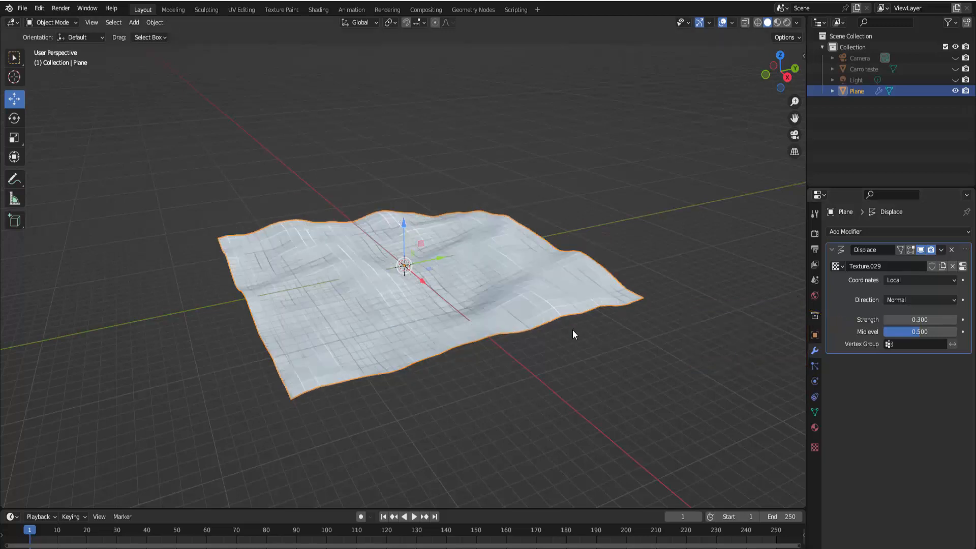
left_click(941, 249)
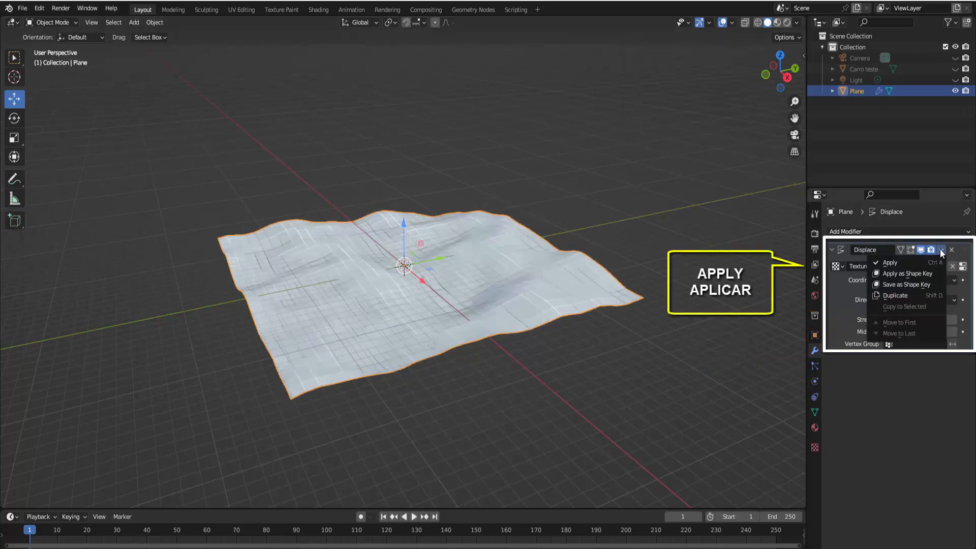
left_click(907, 264)
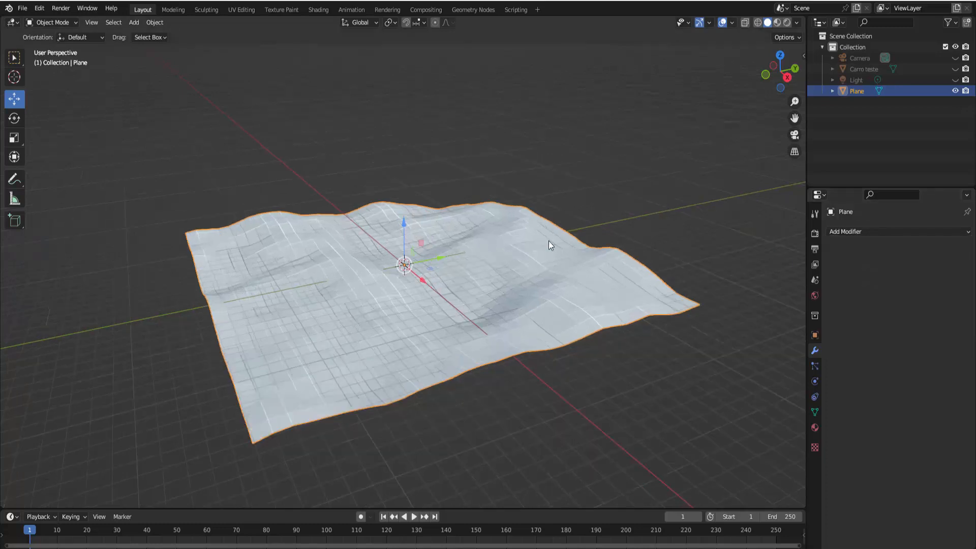
Apply Shade Smooth to the displaced plane and deselect it
right_click(618, 107)
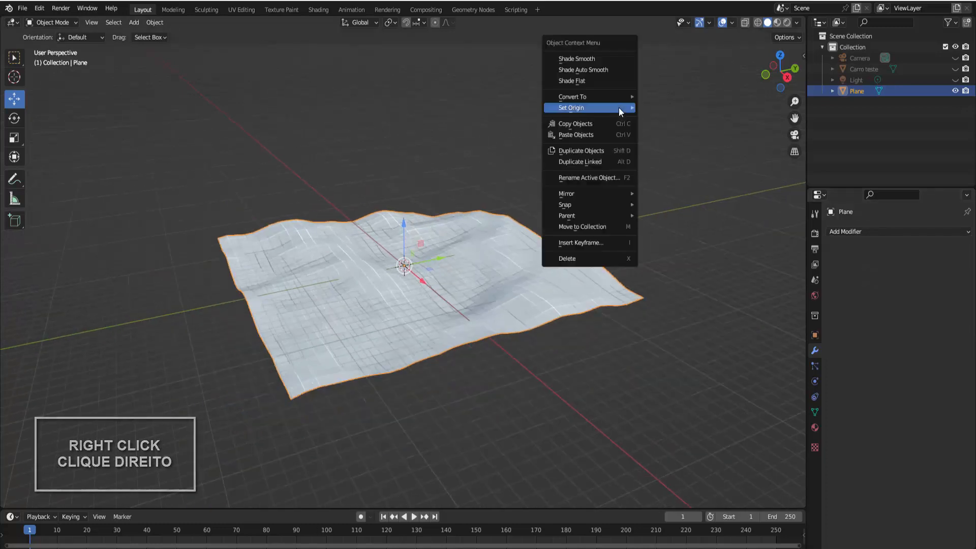
mouse_move(612, 99)
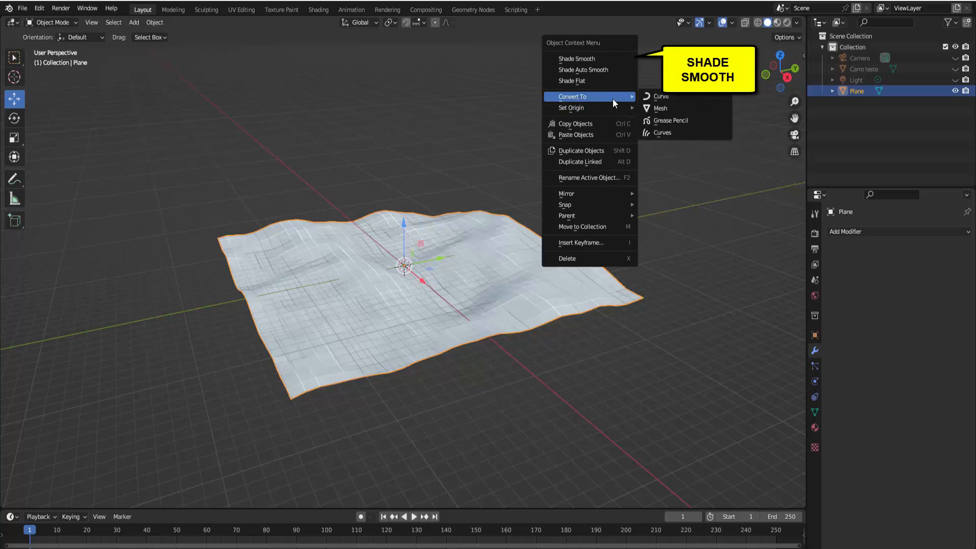
left_click(597, 58)
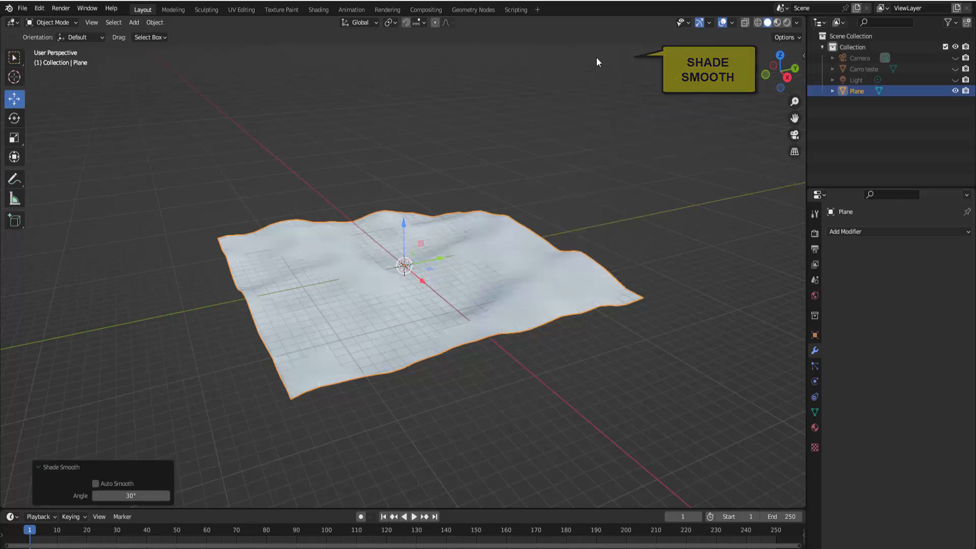
mouse_move(655, 234)
middle_mouse_down()
mouse_move(664, 255)
mouse_move(678, 249)
mouse_move(648, 238)
mouse_move(660, 239)
middle_mouse_up()
left_click(659, 239)
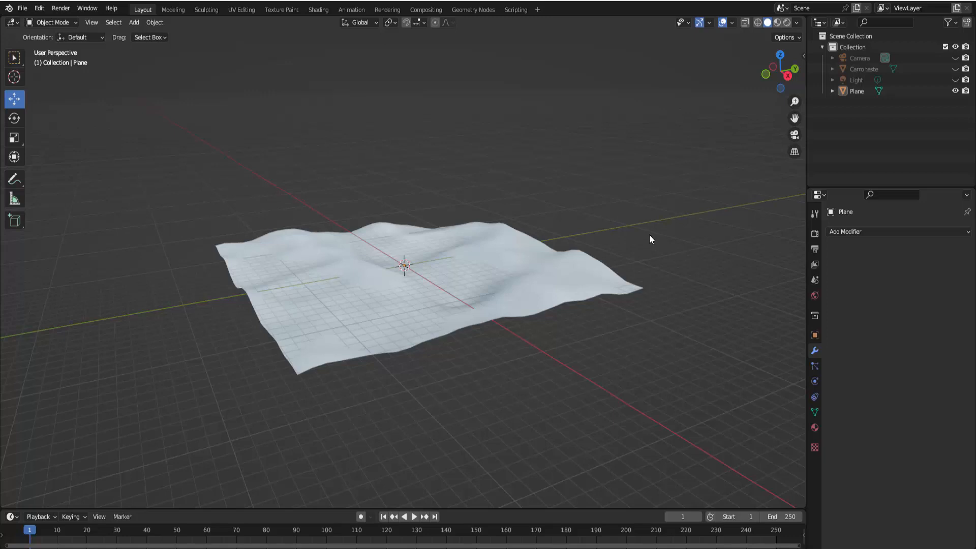
Rename the terrain plane as Chão and hide it in the viewport
middle_click_drag(650, 236, 649, 241)
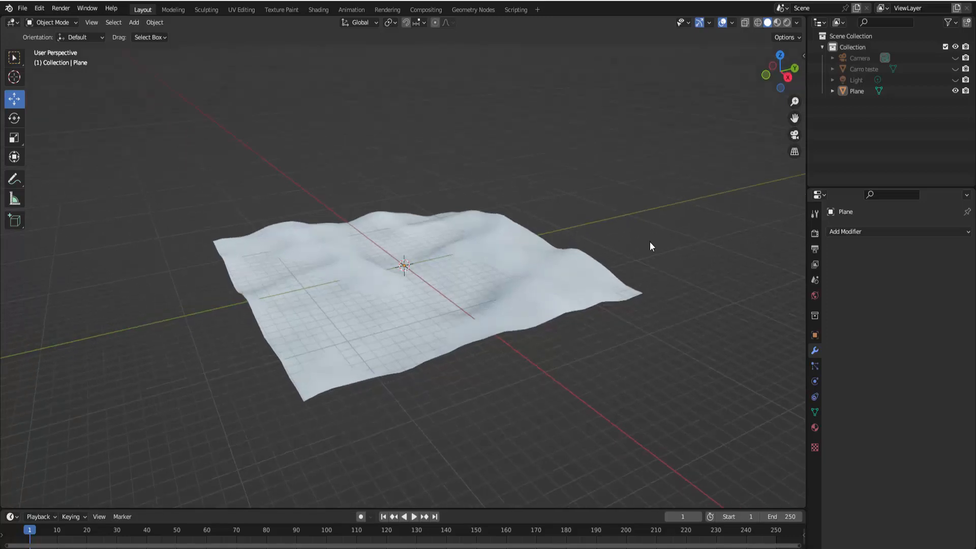
double_click(857, 90)
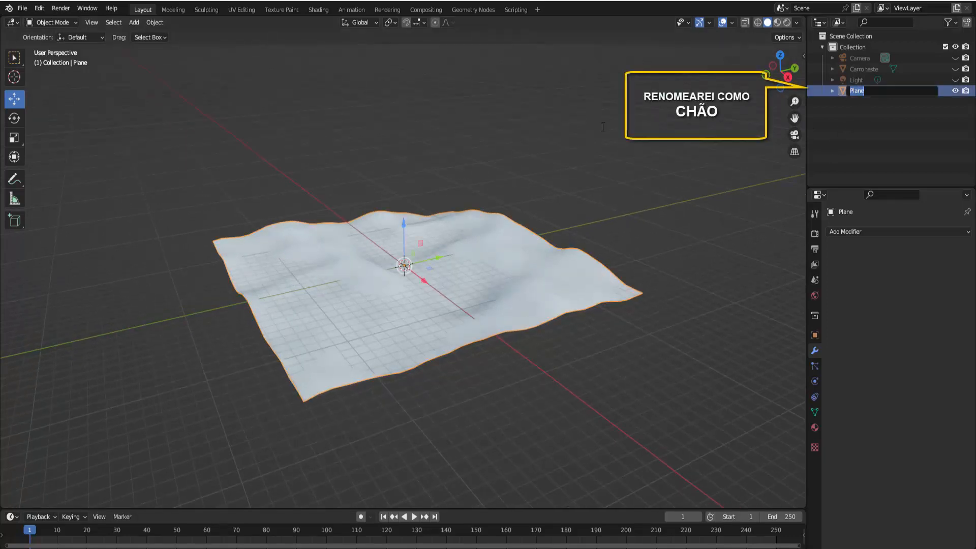
type("Chão")
key("Return")
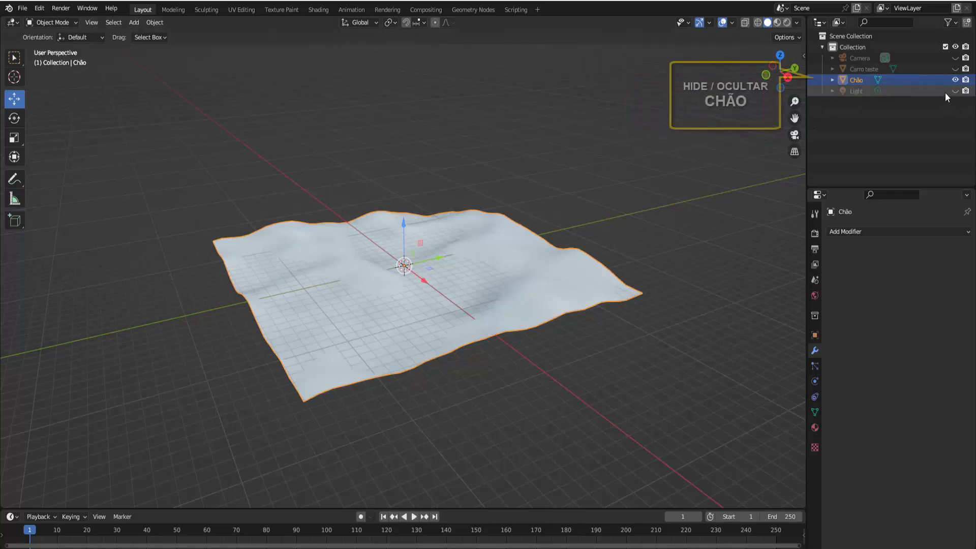
left_click(955, 80)
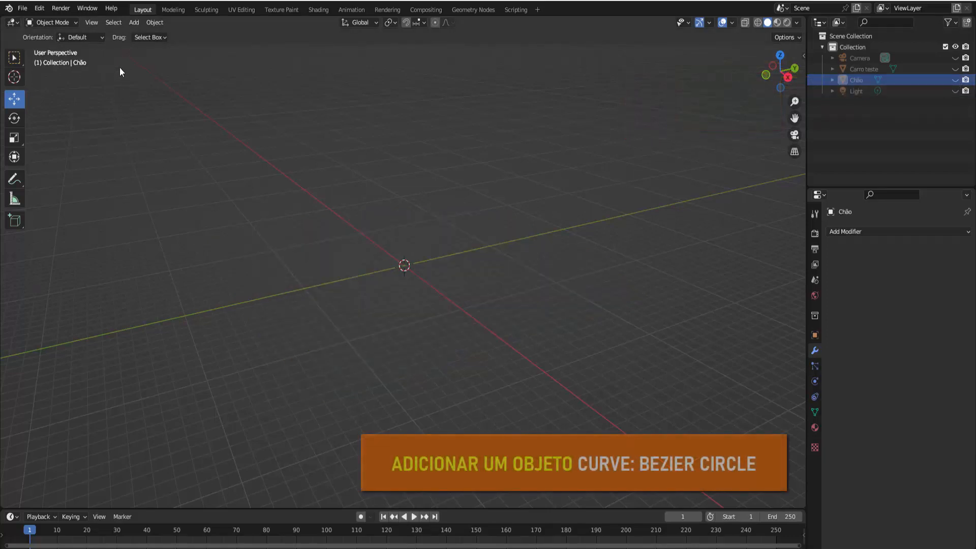
Add a Bezier circle at the world origin and scale it up by about 16.36
left_click(132, 23)
mouse_move(138, 46)
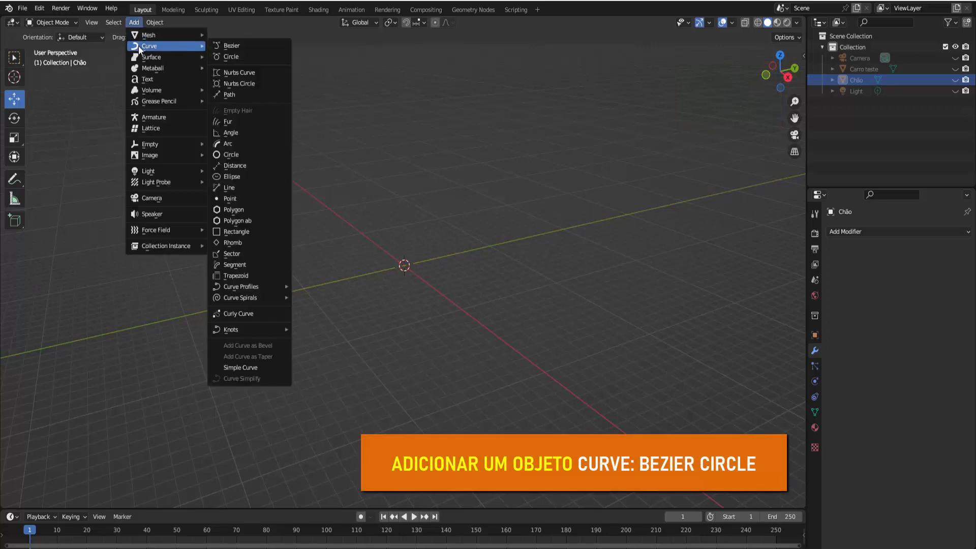
left_click(226, 57)
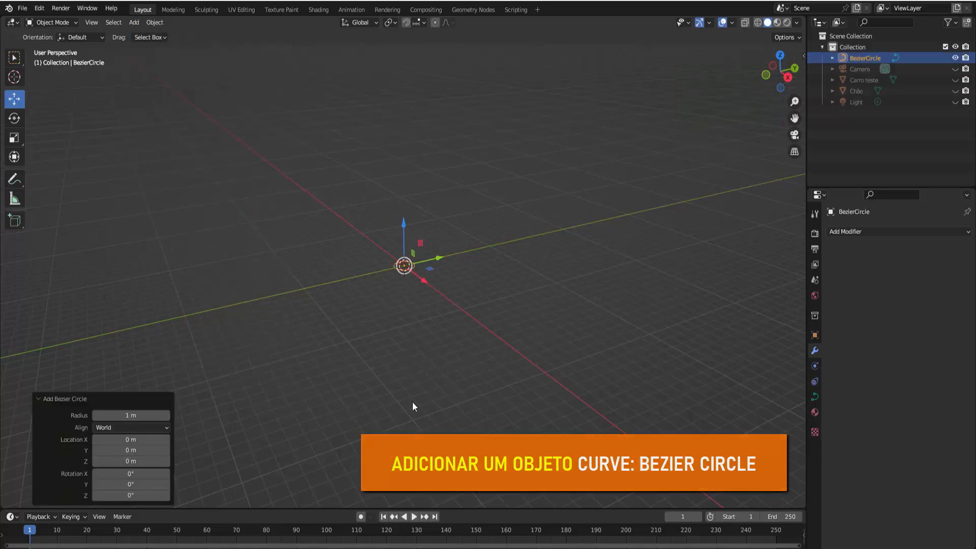
key("s")
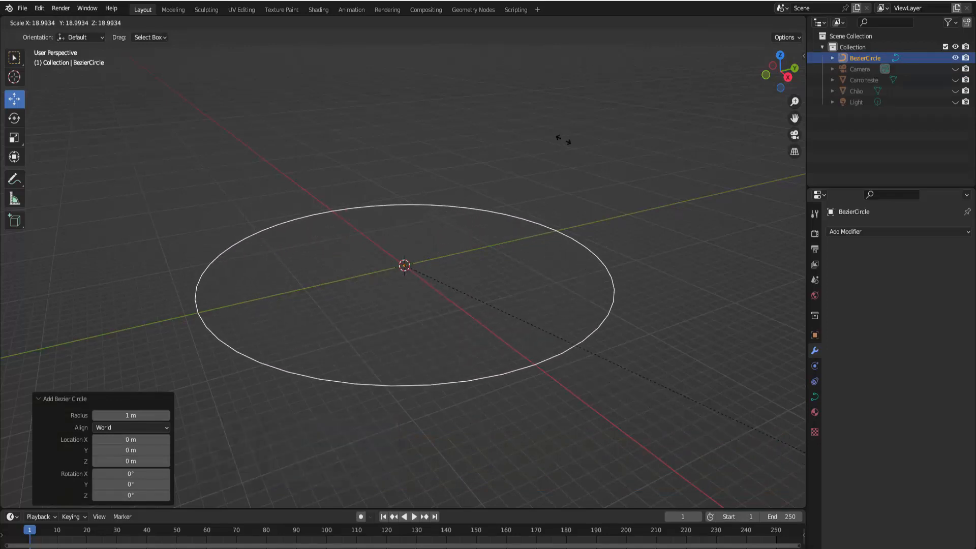
left_click(283, 103)
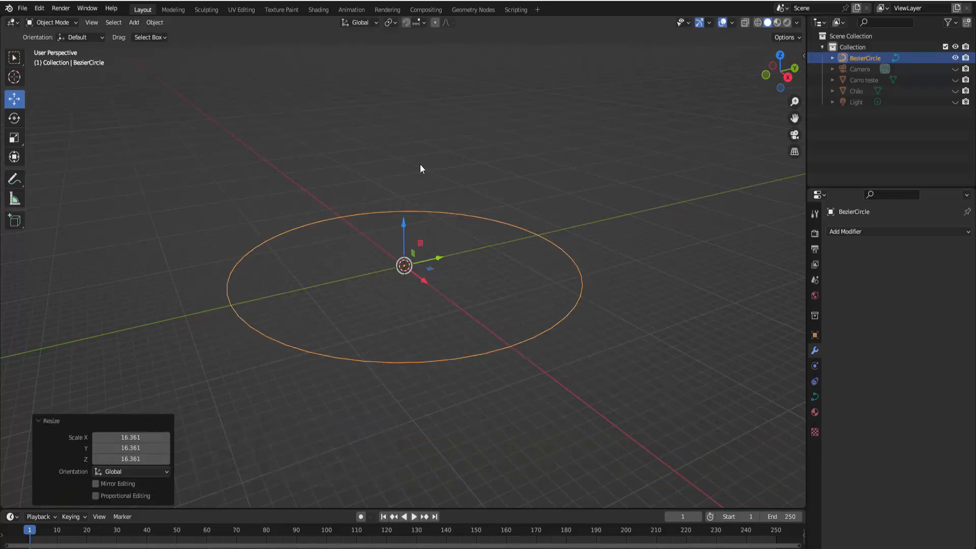
In Edit Mode, move the circle's control point on the positive X axis about -3.04 m in X and 2.41 m in Z
left_click(65, 21)
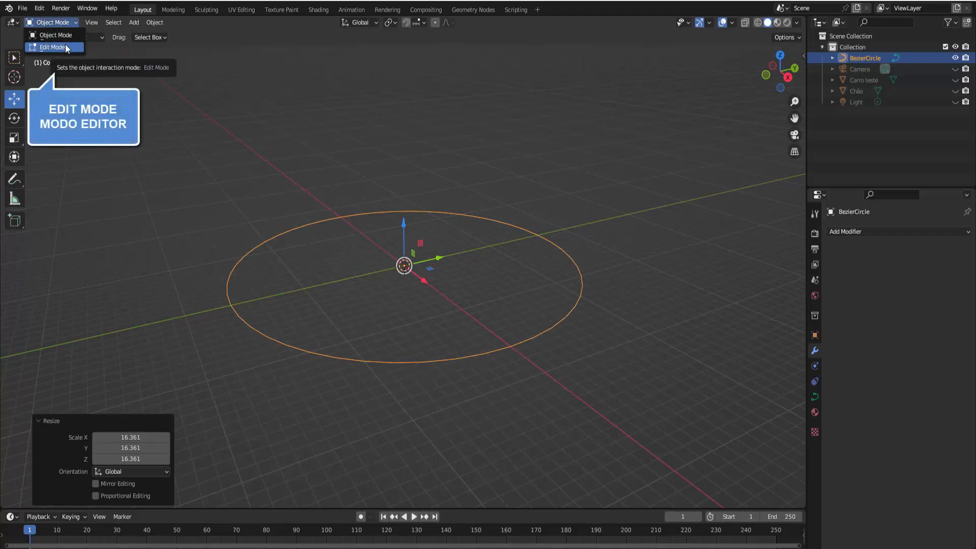
left_click(65, 45)
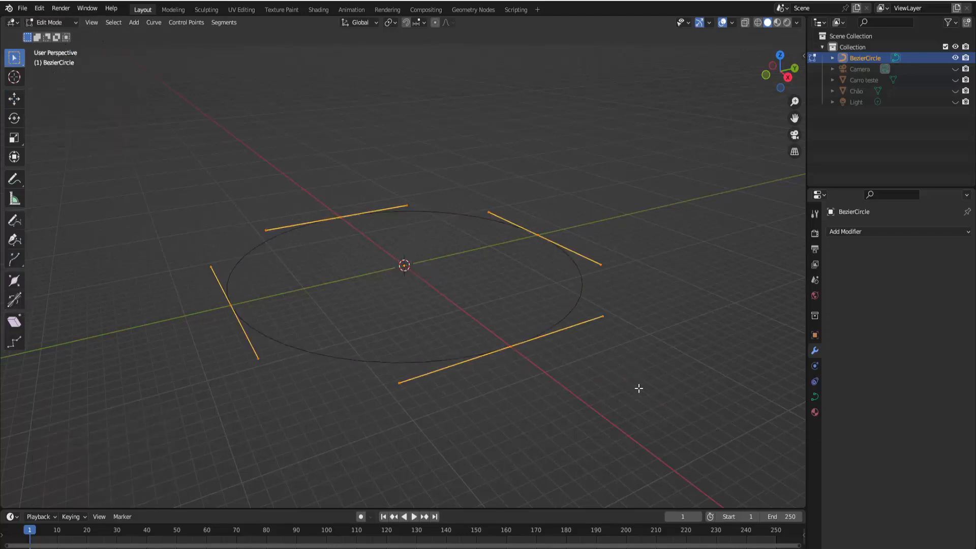
middle_click_drag(639, 388, 653, 411)
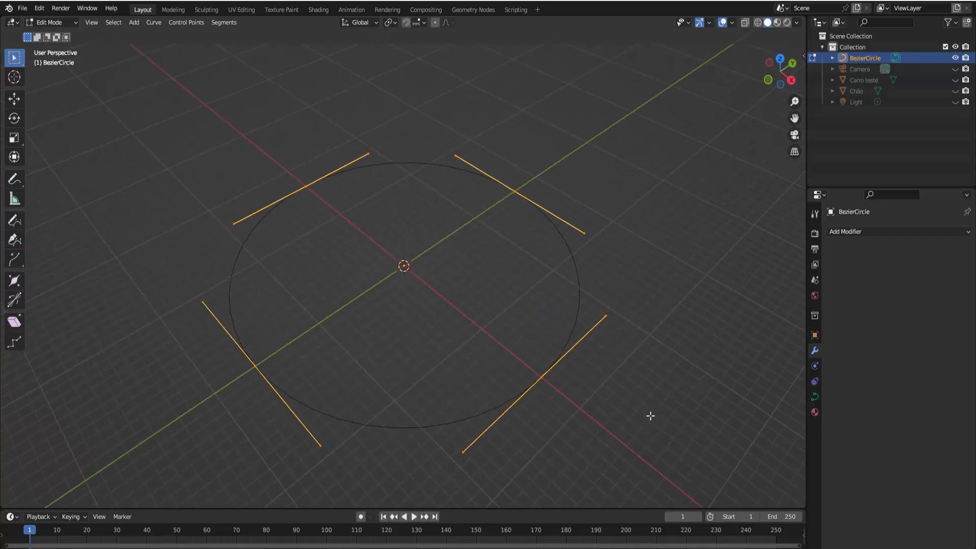
left_click(542, 377)
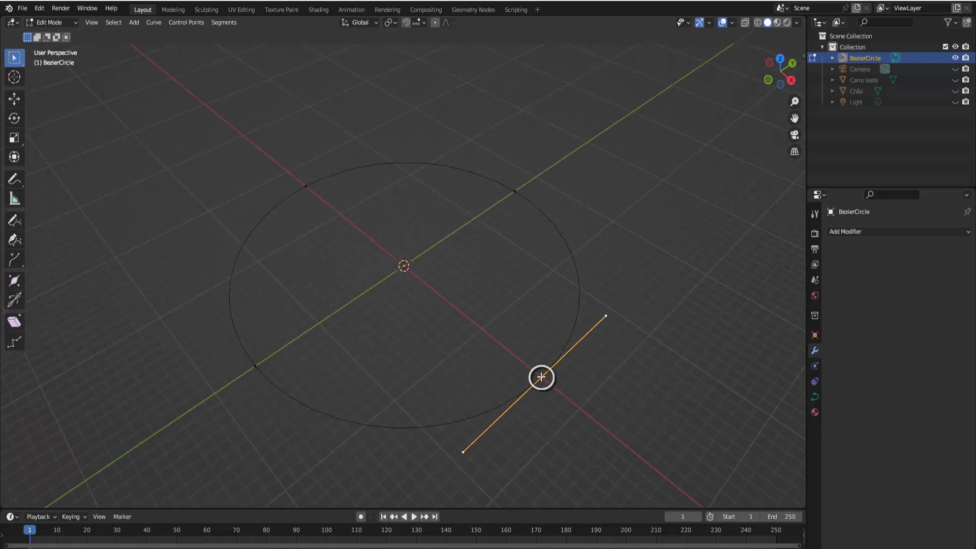
key("g")
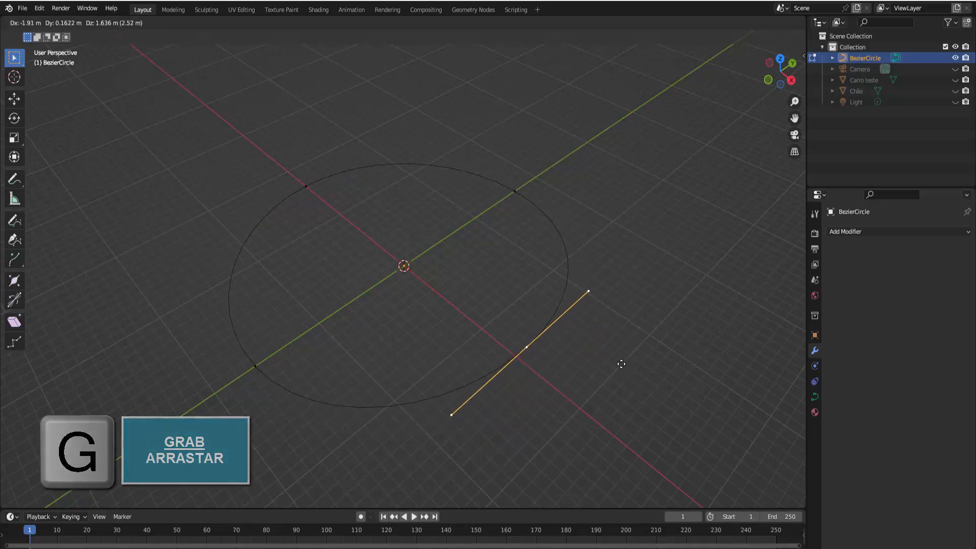
left_click(581, 279)
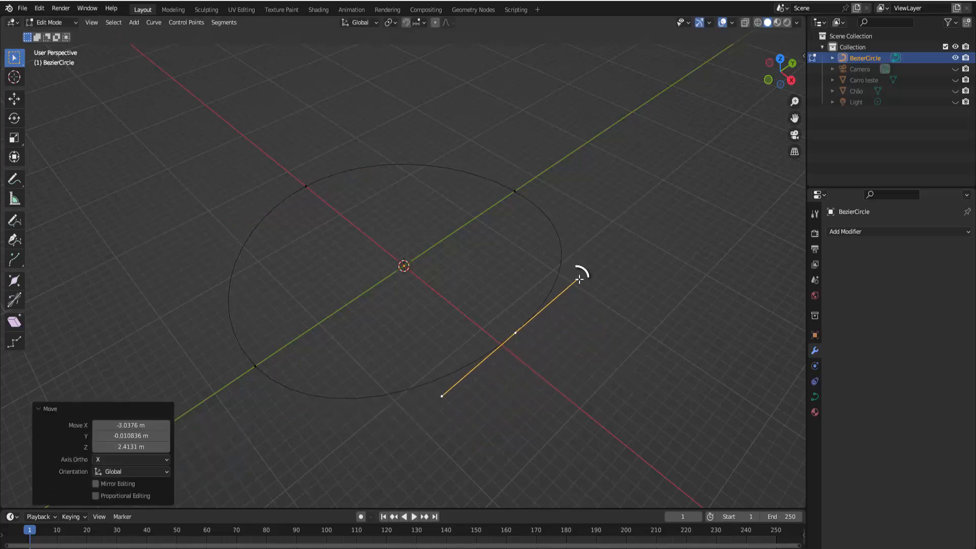
Bend the curve by moving one handle end of that control point about 3.64 m in X and -2.89 m in Z
key("g")
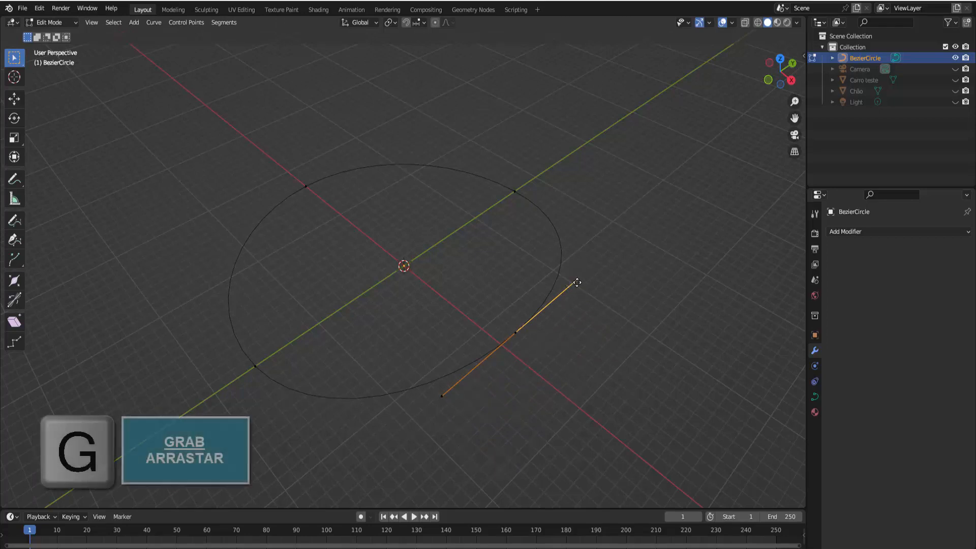
left_click(606, 328)
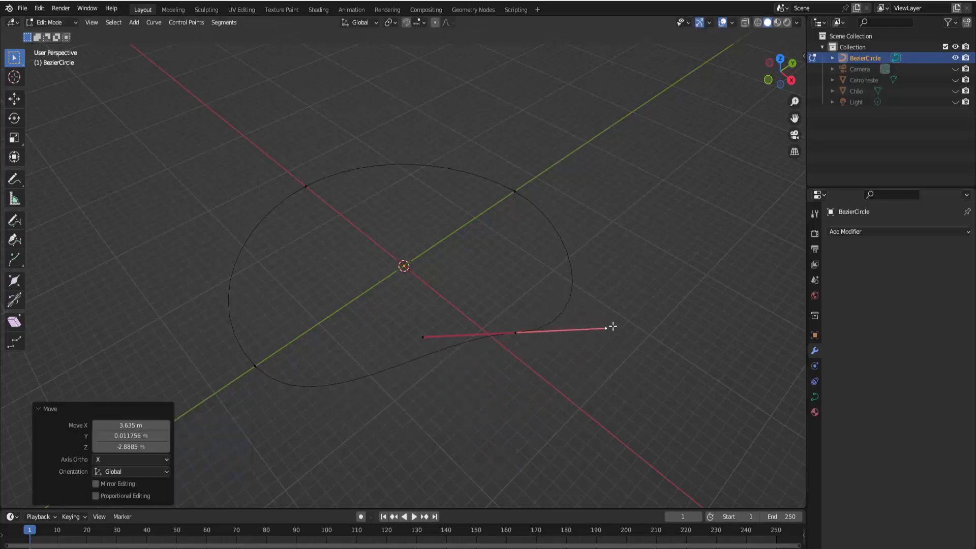
mouse_move(652, 227)
middle_mouse_down()
mouse_move(638, 187)
mouse_move(657, 209)
middle_mouse_up()
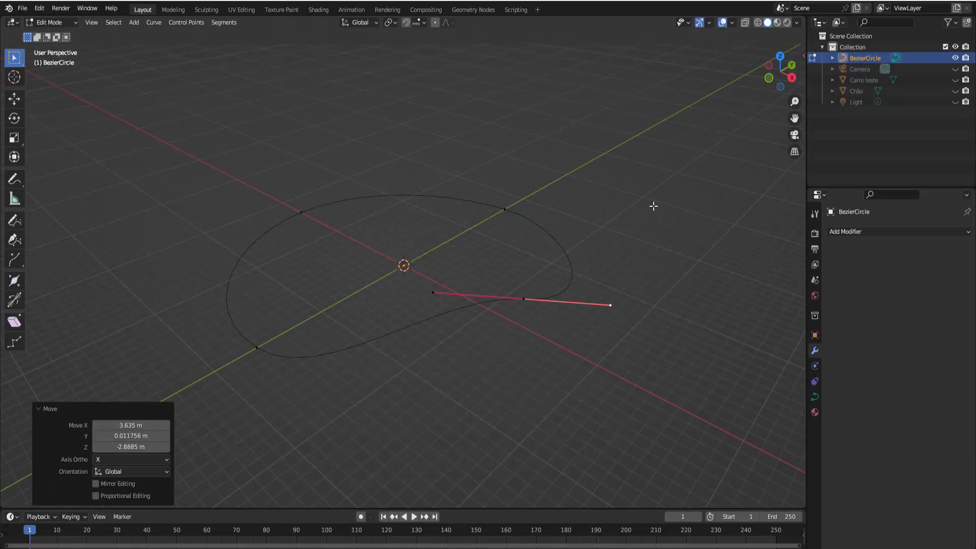
Undo the handle and control point moves on the Bezier circle and return to Object Mode
key("ctrl+z")
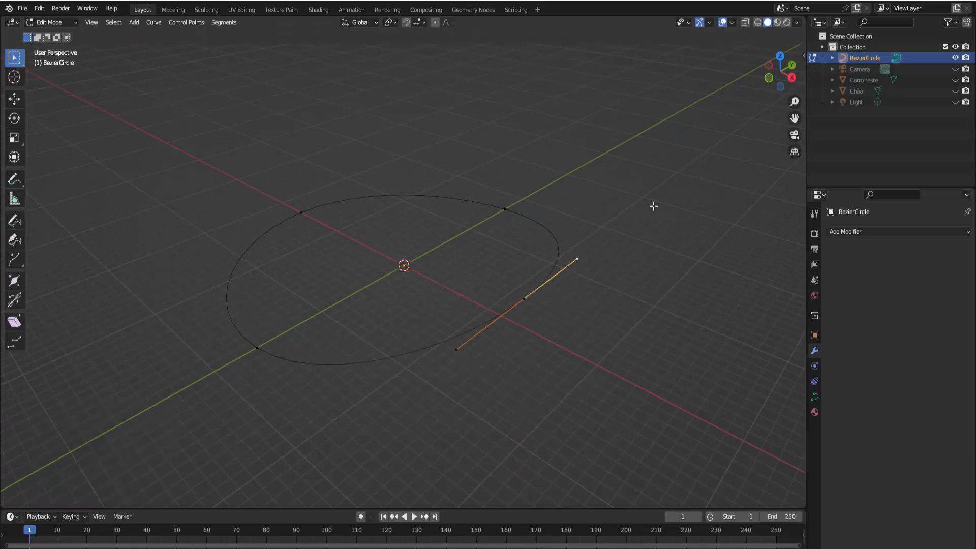
key("ctrl+z")
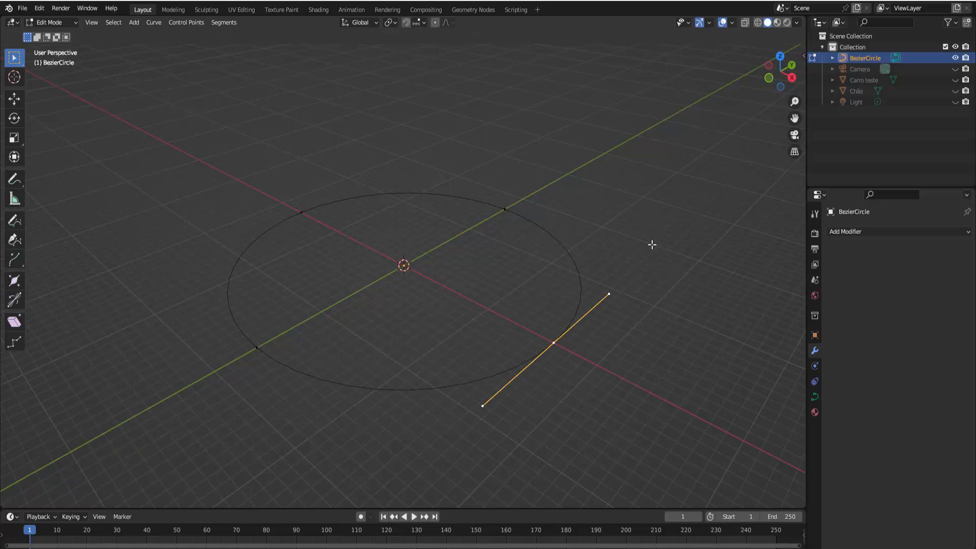
middle_click_drag(650, 244, 639, 215)
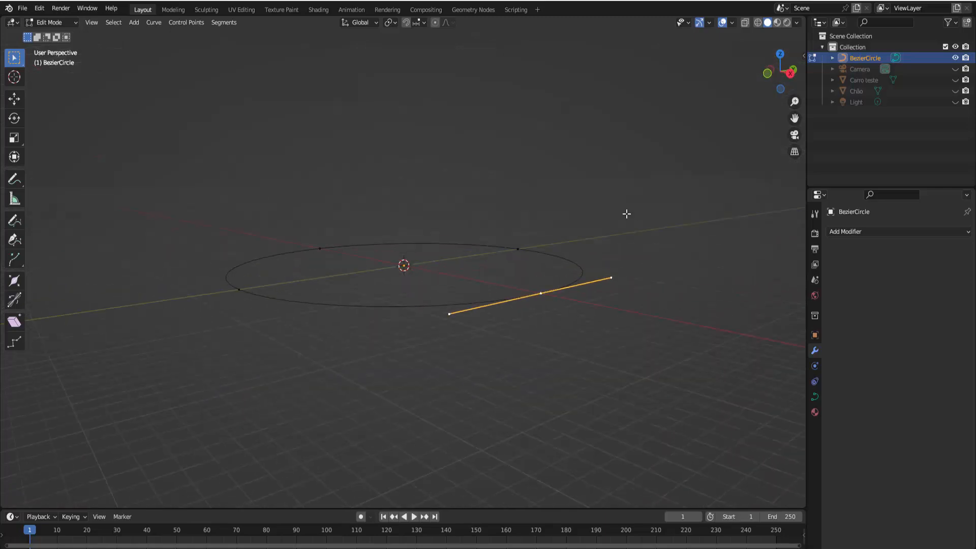
left_click(47, 23)
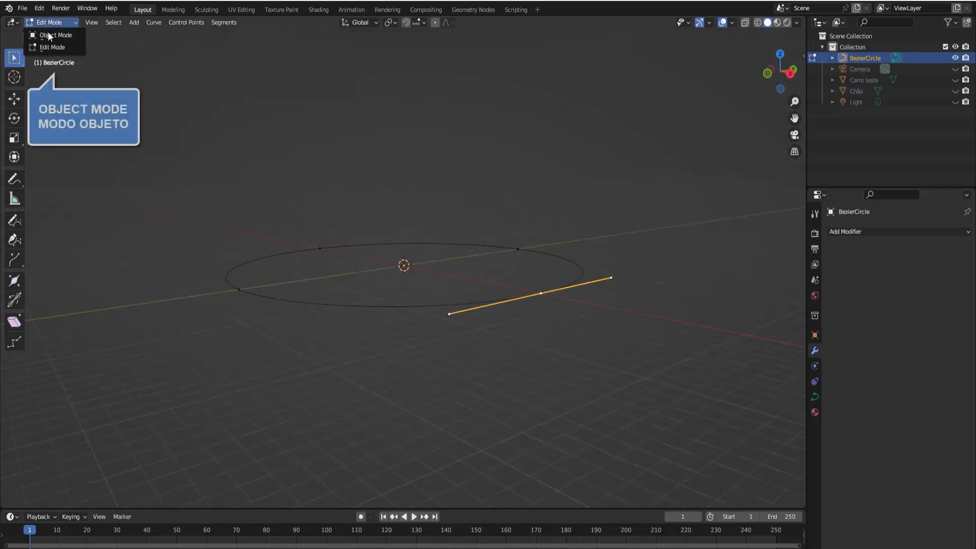
left_click(47, 33)
Add a 2 m mesh plane at the world origin, inside the Bezier circle
middle_click_drag(632, 248, 608, 270)
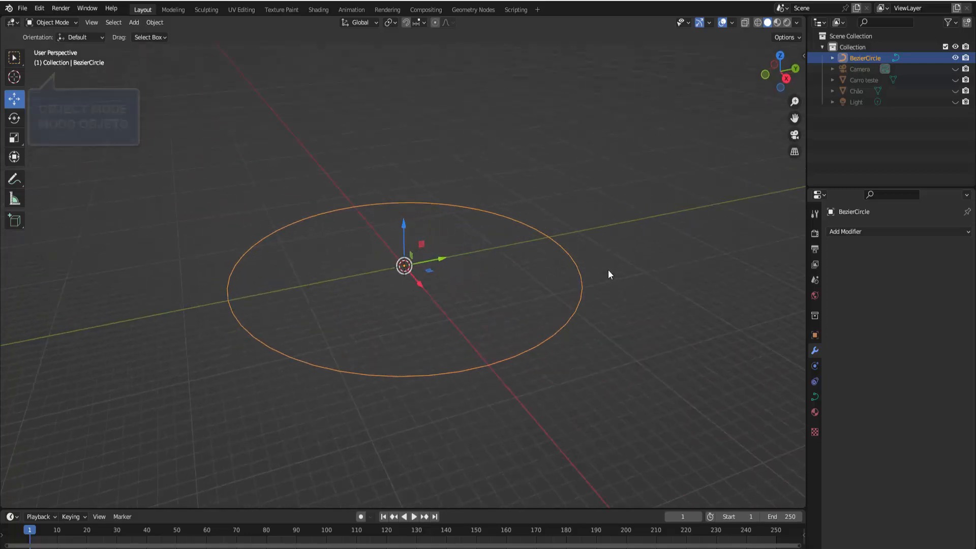
left_click(133, 24)
mouse_move(140, 35)
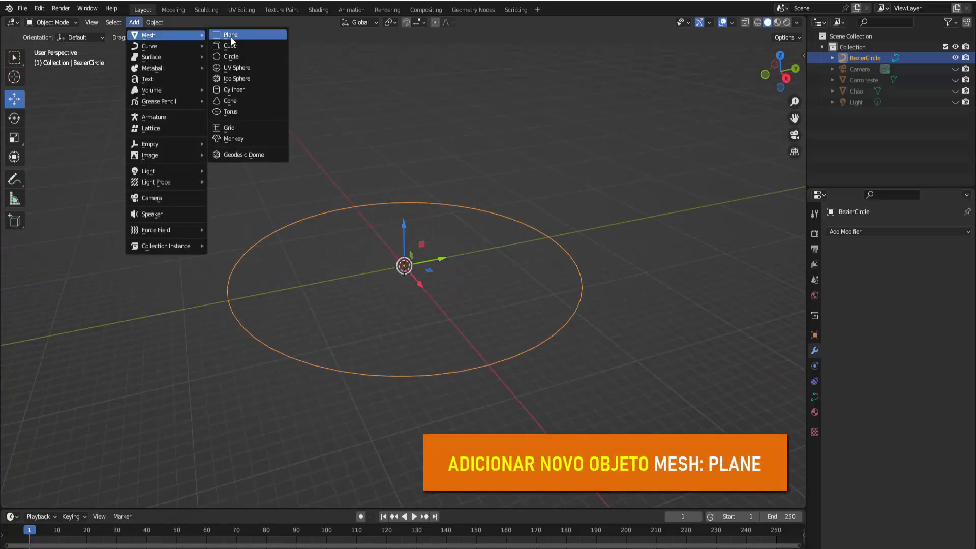
left_click(230, 36)
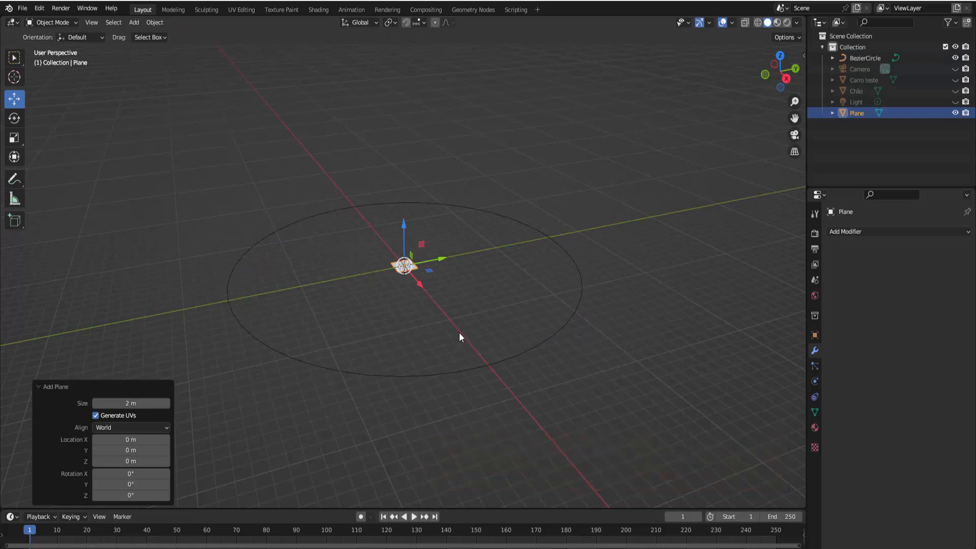
Subdivide the new plane with 15 cuts in Edit Mode and return to Object Mode
scroll(459, 332, "up", 12)
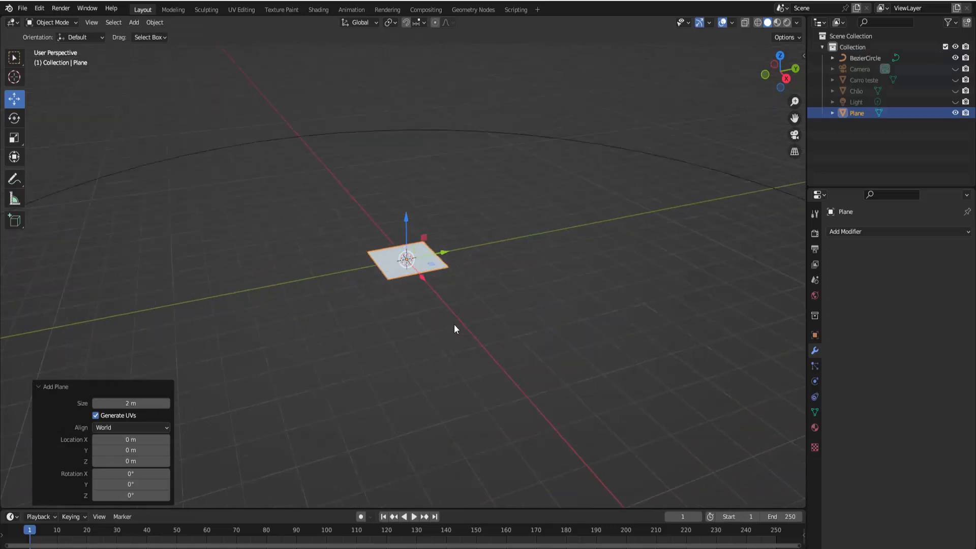
left_click(45, 22)
left_click(53, 47)
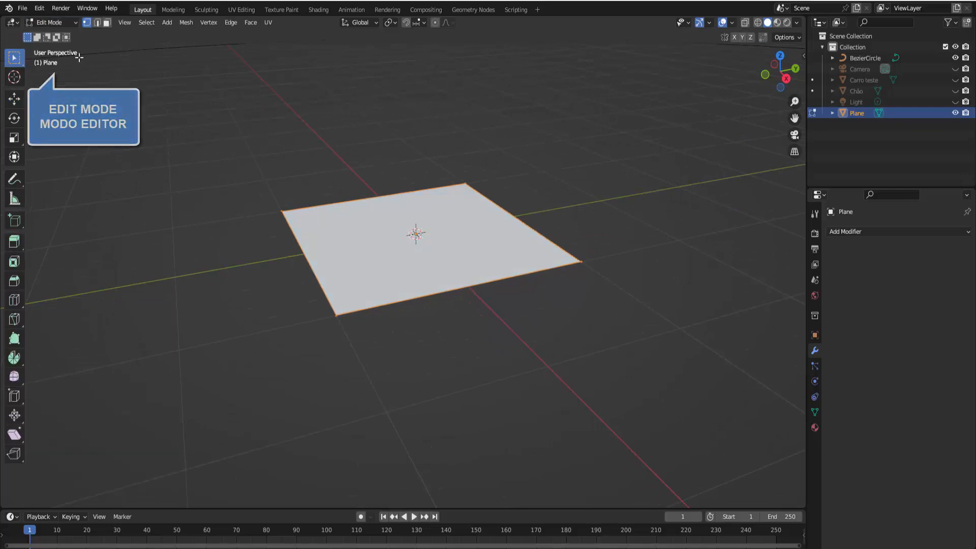
right_click(671, 127)
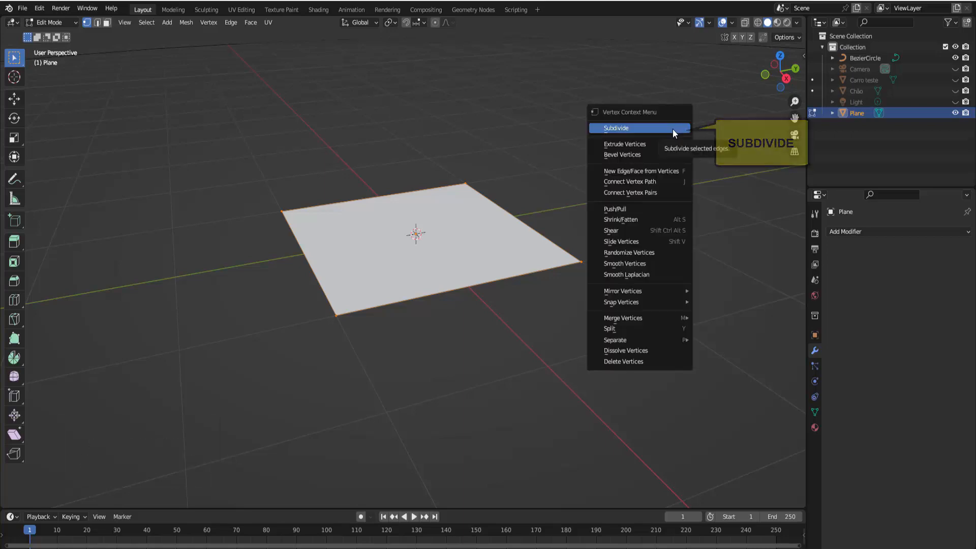
left_click(673, 129)
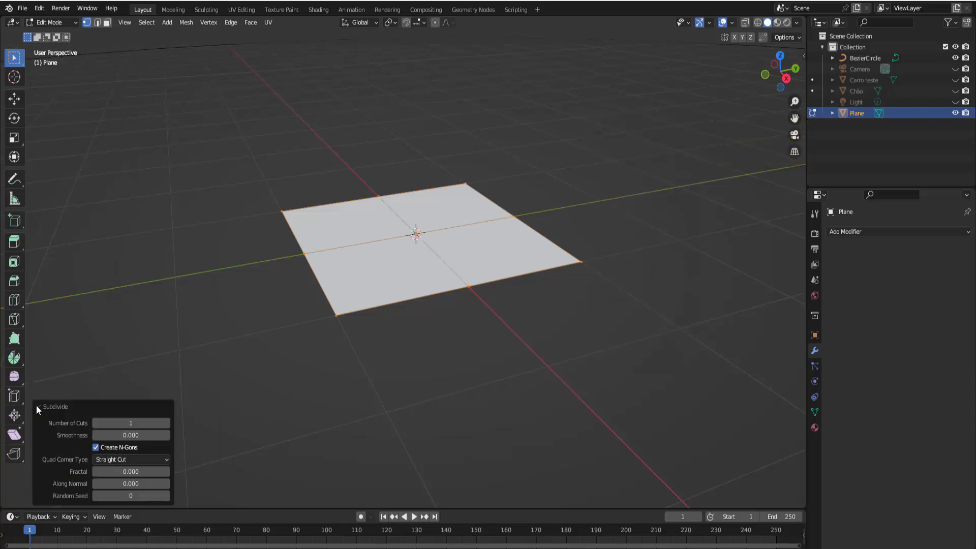
left_click(133, 423)
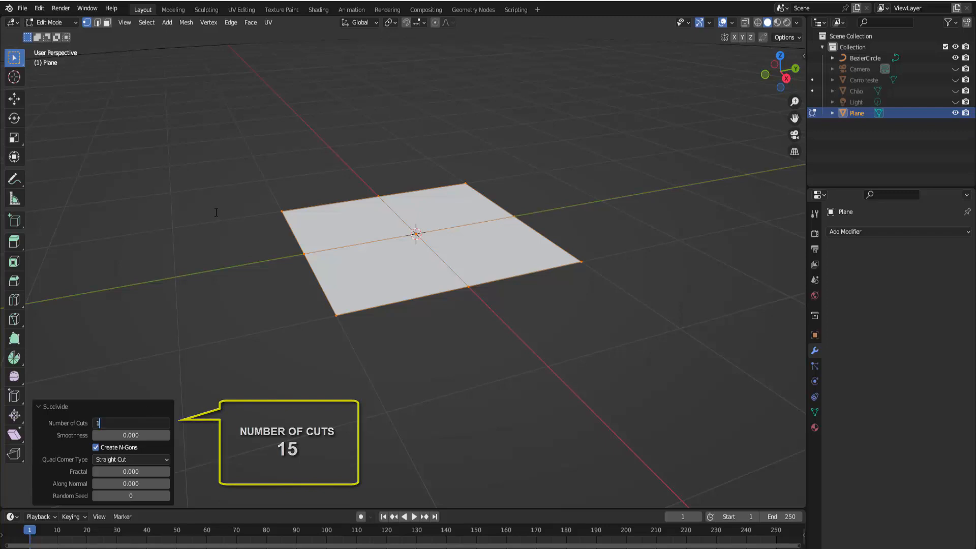
type("15")
key("Return")
left_click(51, 22)
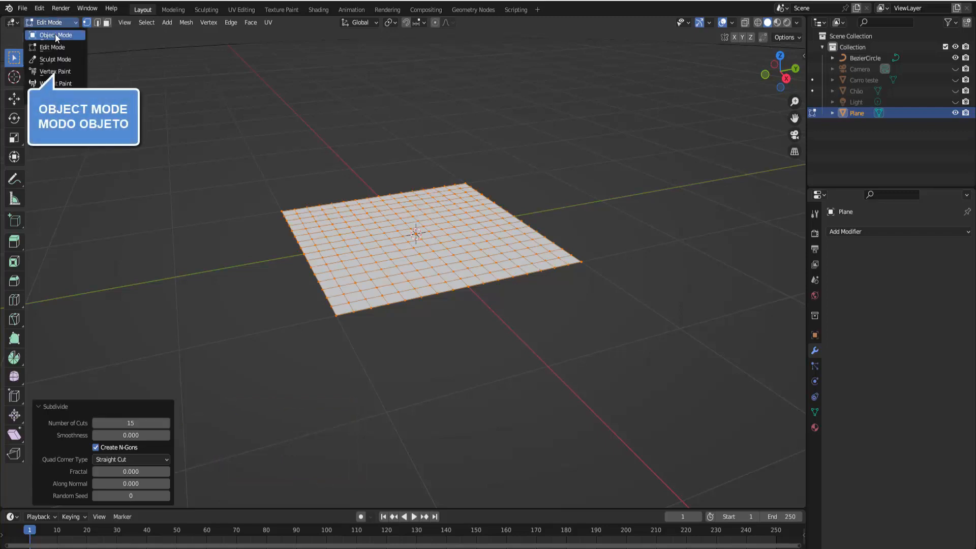
left_click(56, 33)
Add a Follow Path object constraint to the subdivided plane
scroll(598, 218, "down", 3)
scroll(597, 218, "down", 5)
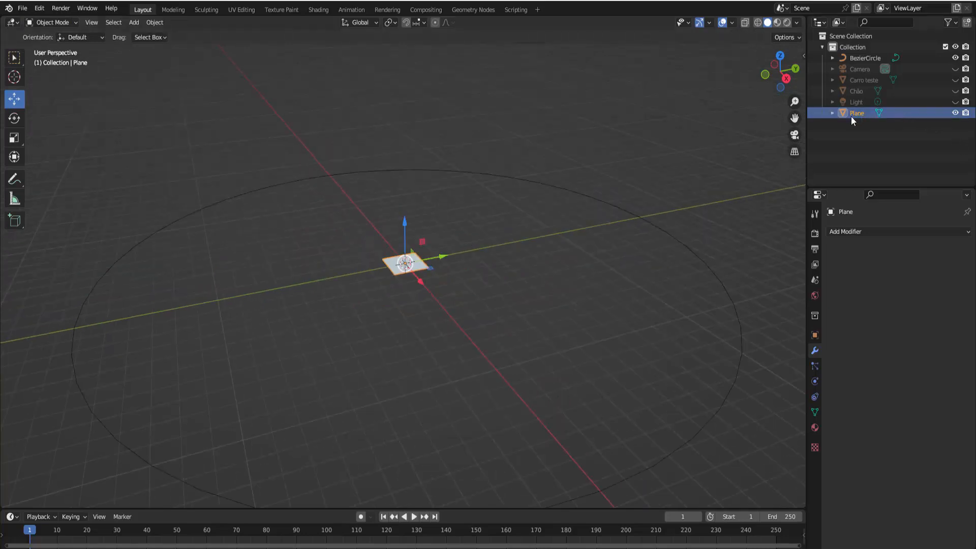
scroll(581, 199, "down", 3)
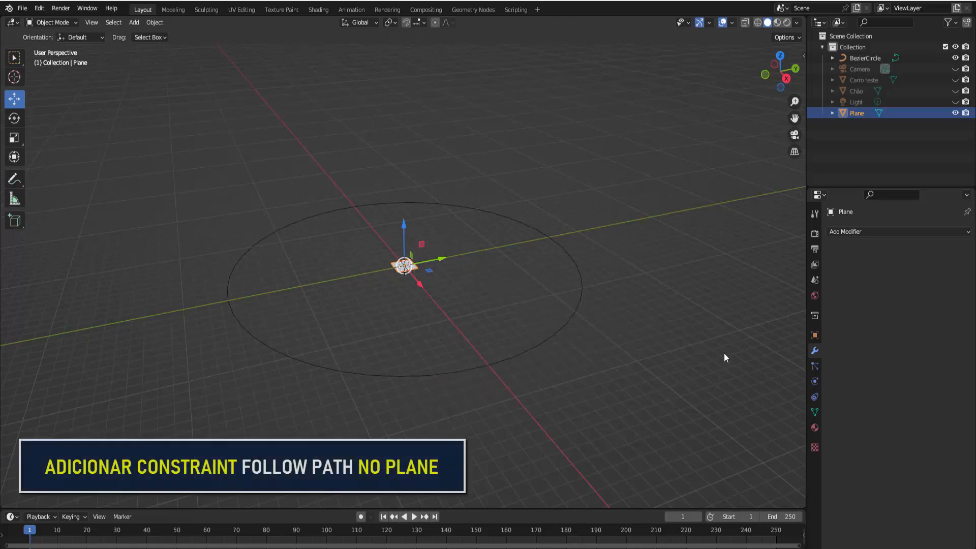
left_click(815, 396)
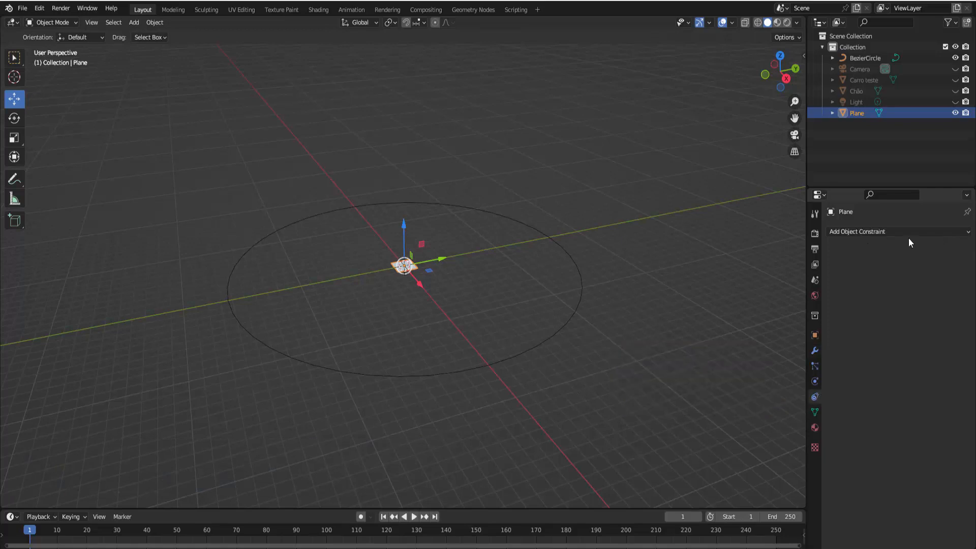
left_click(921, 230)
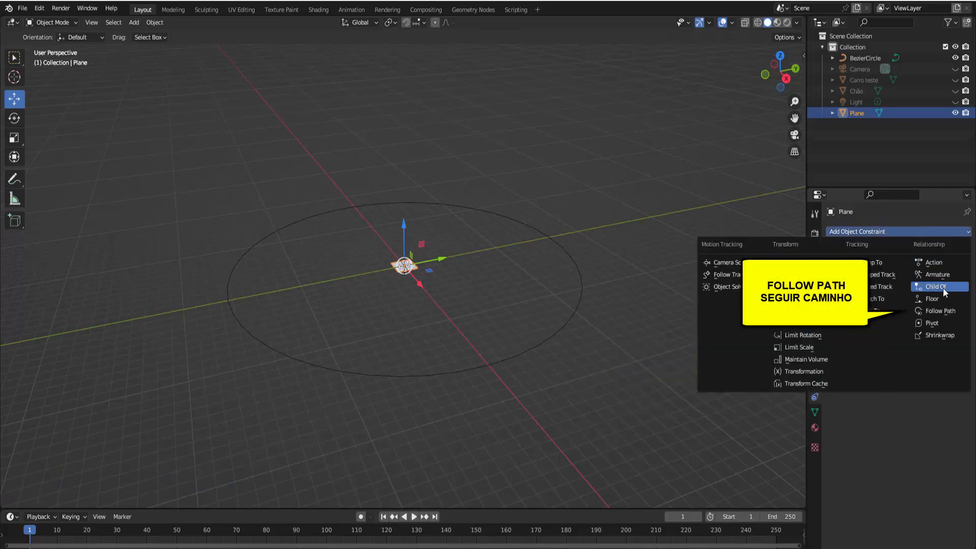
left_click(933, 312)
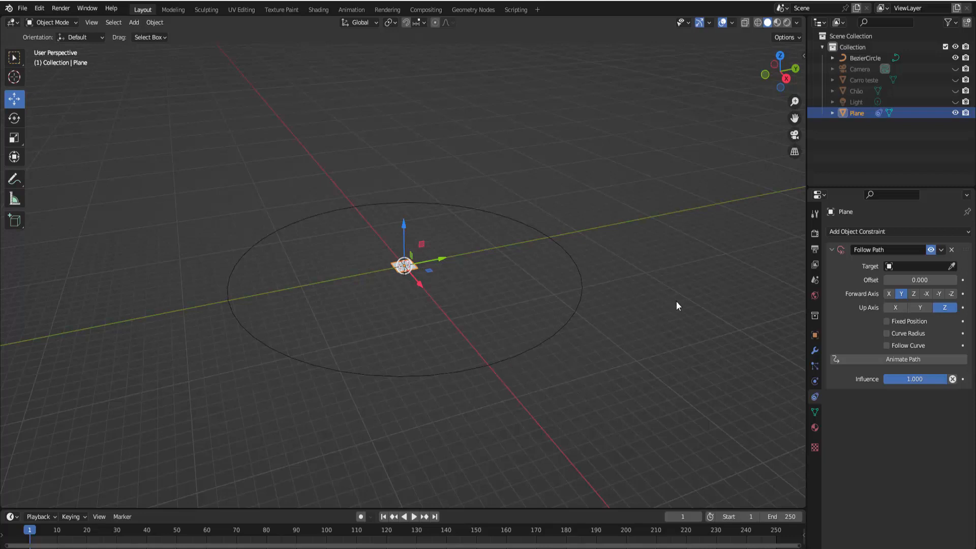
Set the plane's Follow Path target to BezierCircle, with Follow Curve enabled and the path animated
left_click(951, 265)
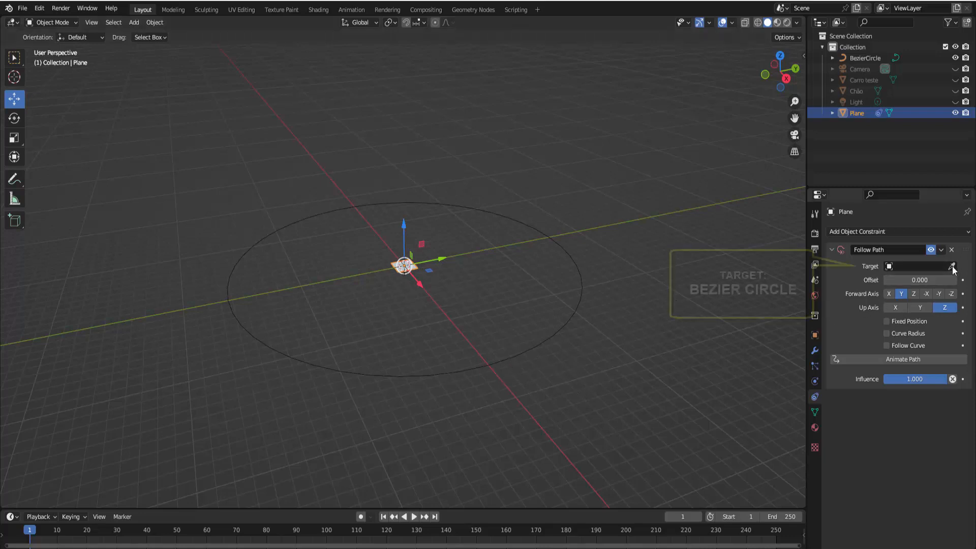
left_click(468, 201)
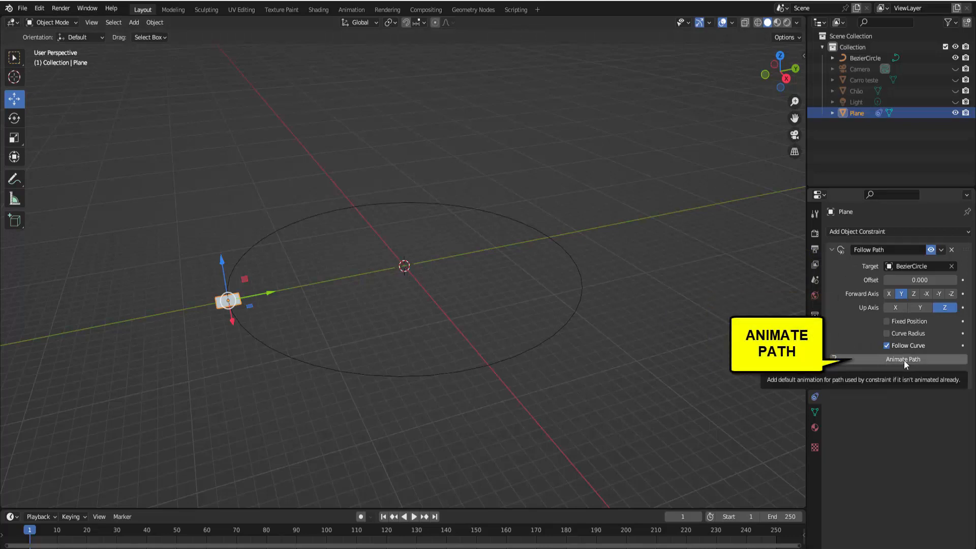
Play the animation to check the plane's motion along the circle, and return to the first frame
left_click(415, 517)
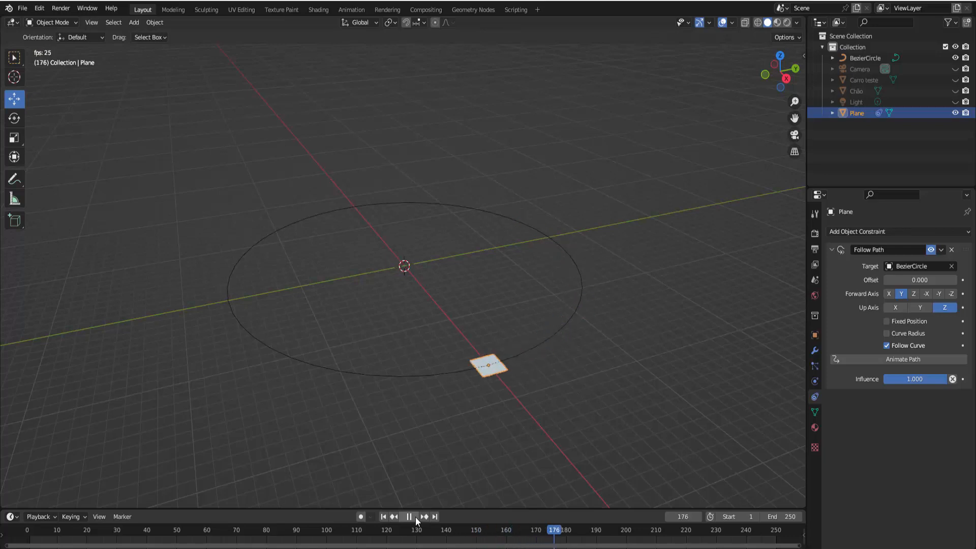
left_click(416, 517)
left_click(385, 517)
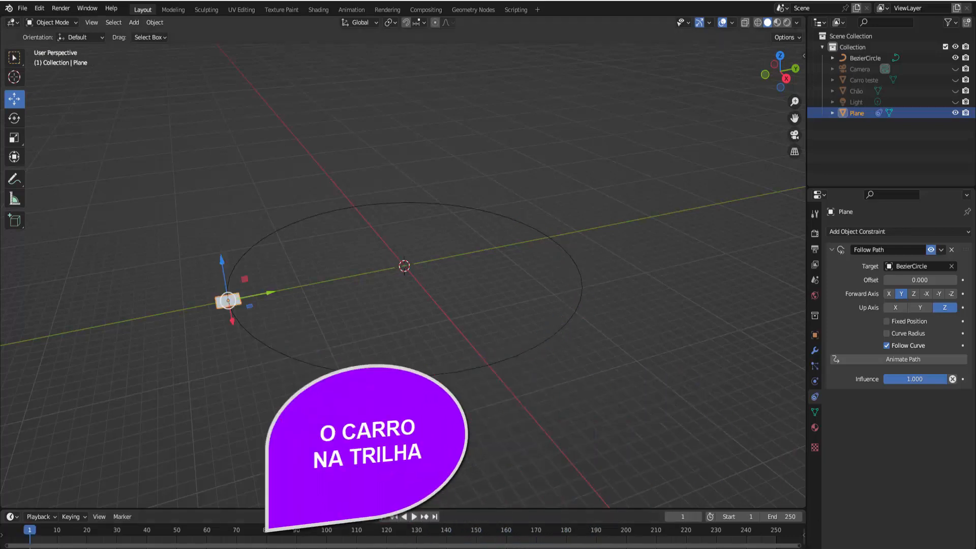
Show the Chão terrain and scale it up uniformly by about 1.475 so it extends beyond the circular path
scroll(270, 316, "up", 2)
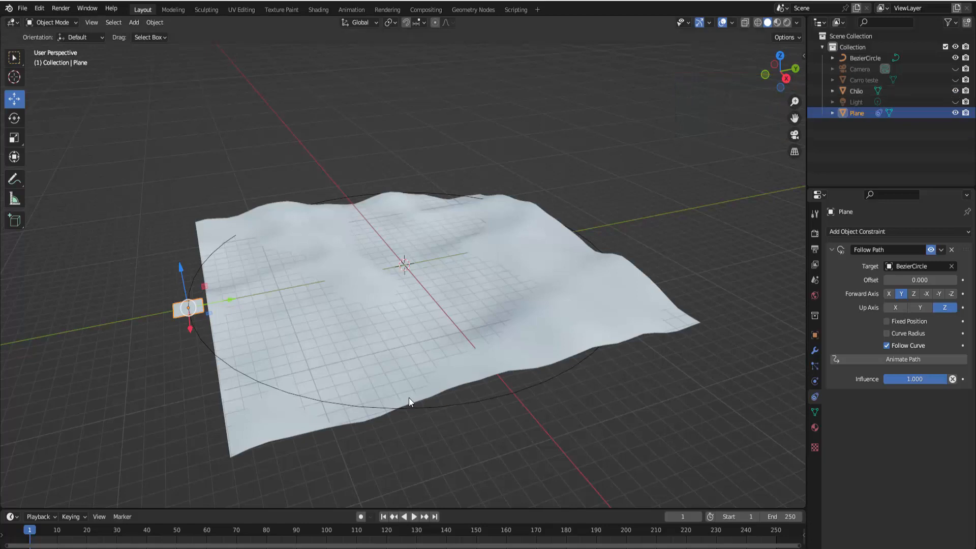
left_click(518, 362)
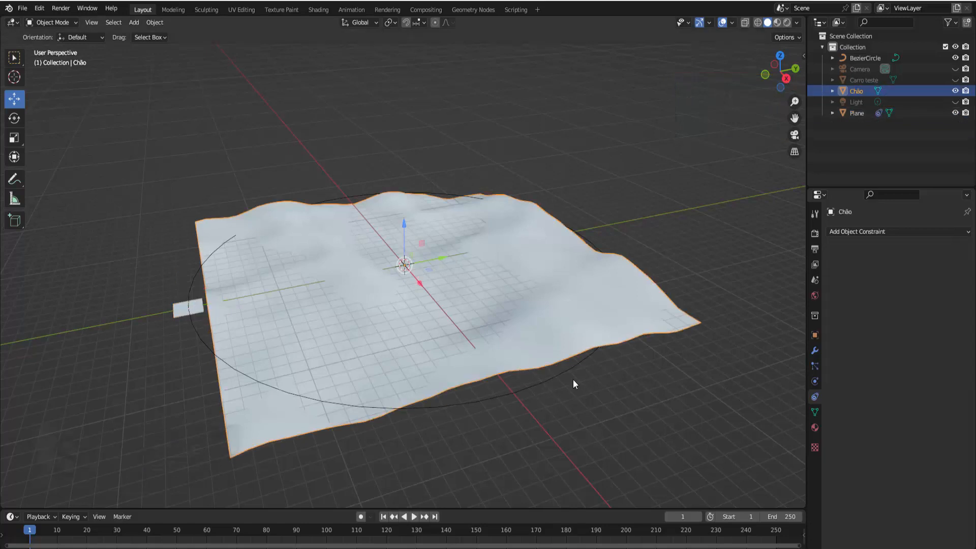
key("s")
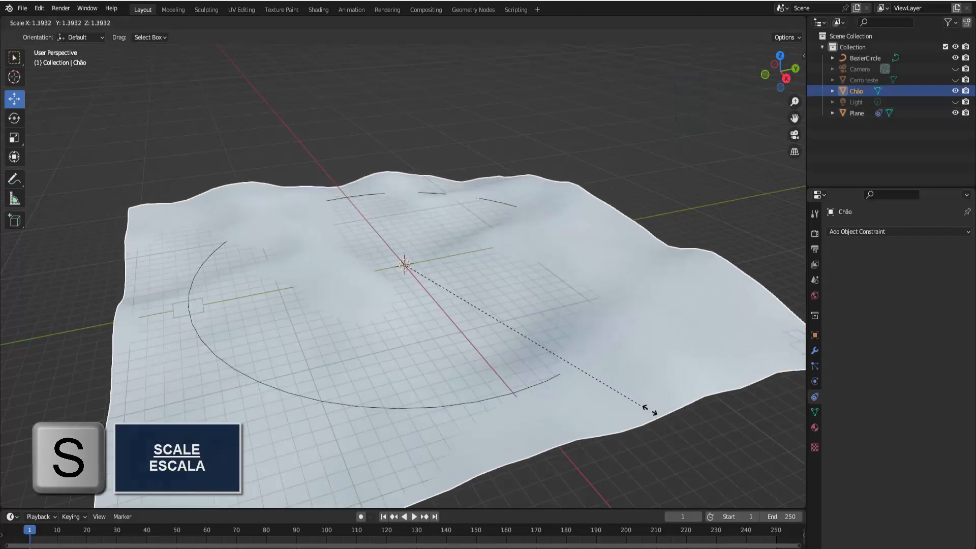
left_click(665, 414)
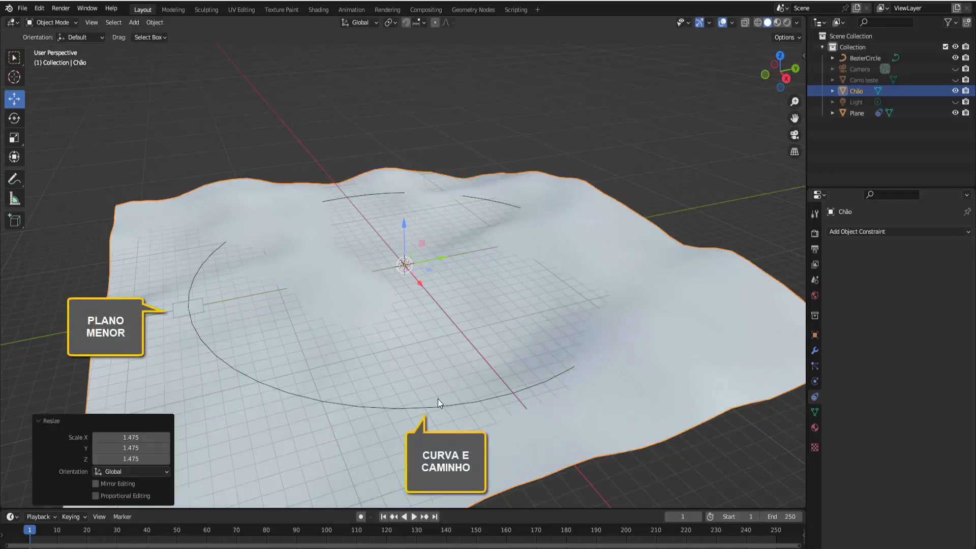
Add a Shrinkwrap modifier to the small plane on the path, with Chão as its target
left_click(200, 306)
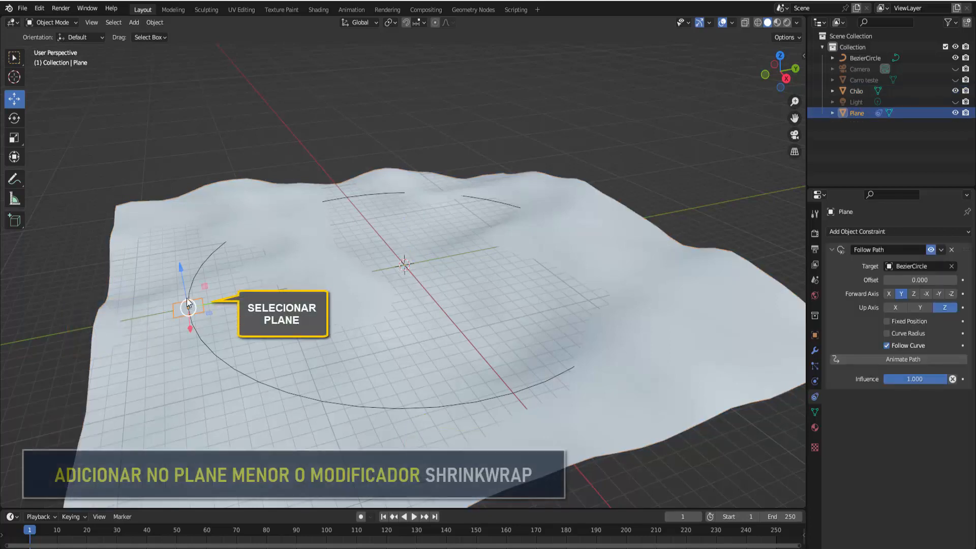
left_click(814, 350)
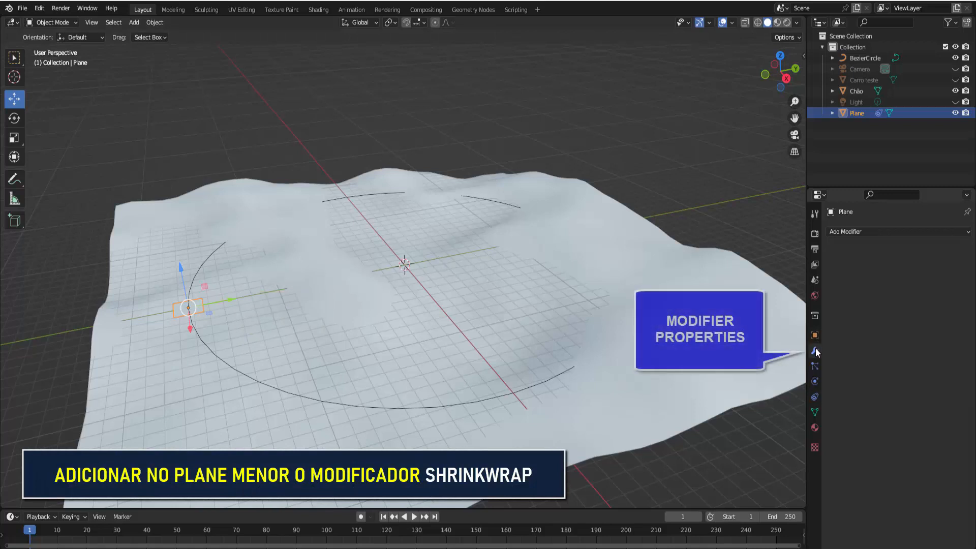
left_click(887, 232)
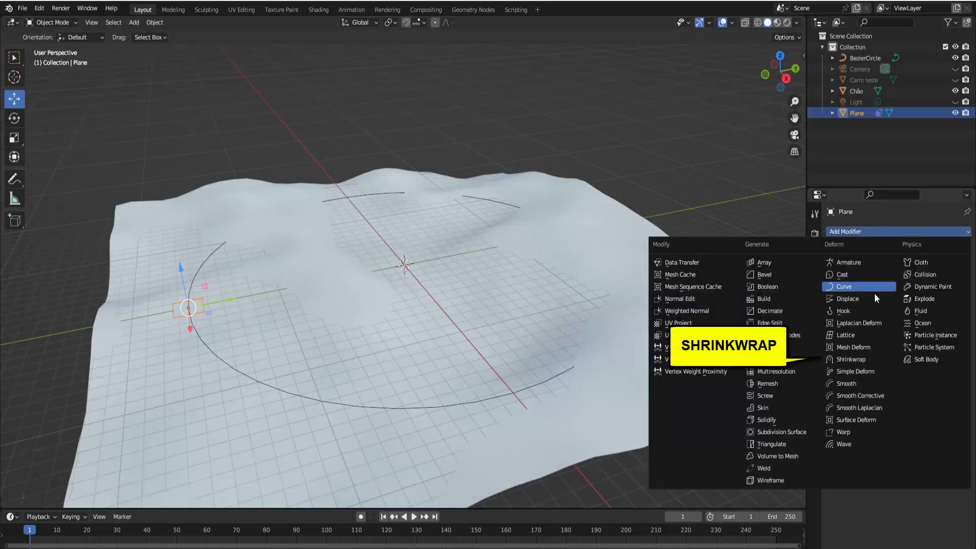
left_click(868, 359)
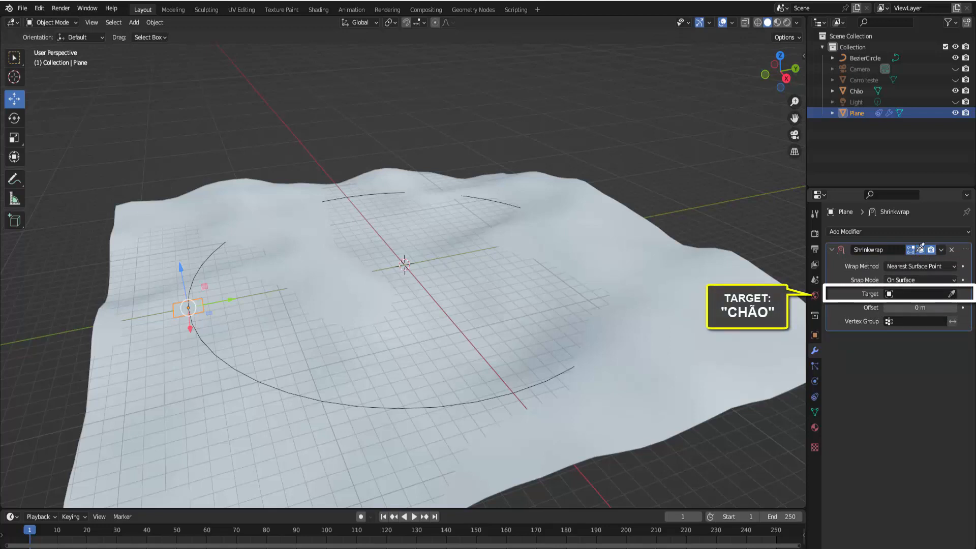
left_click(590, 185)
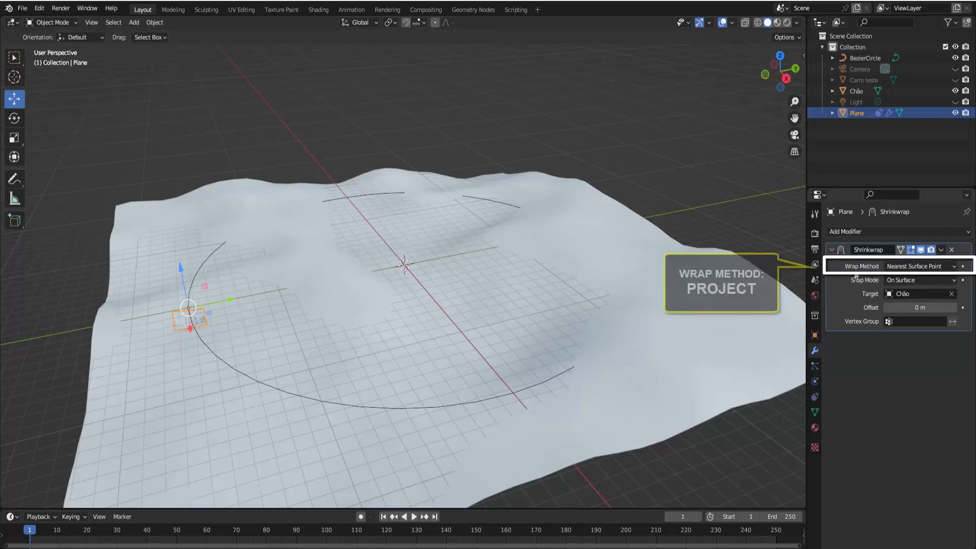
Set the Shrinkwrap wrap method to Project and play the animation to check the plane over the terrain
left_click(910, 266)
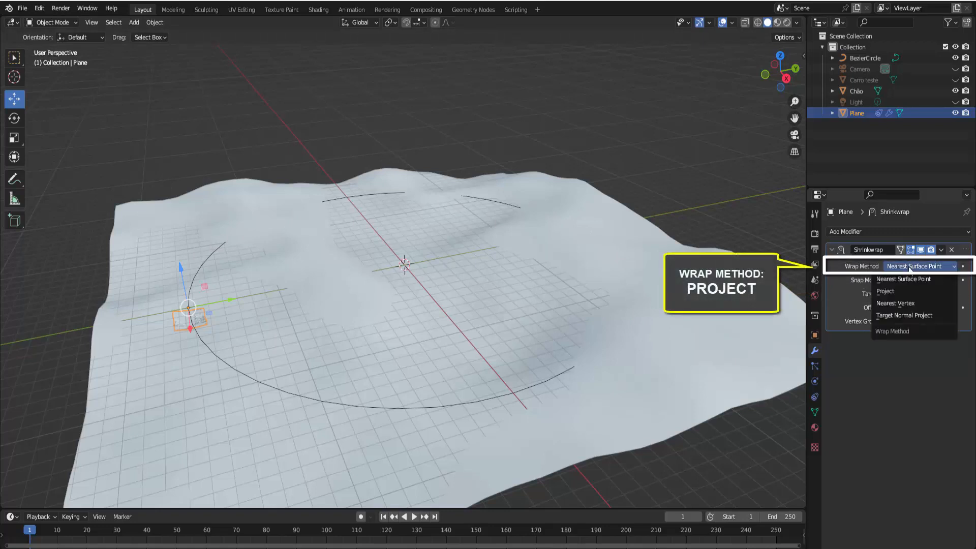
left_click(897, 289)
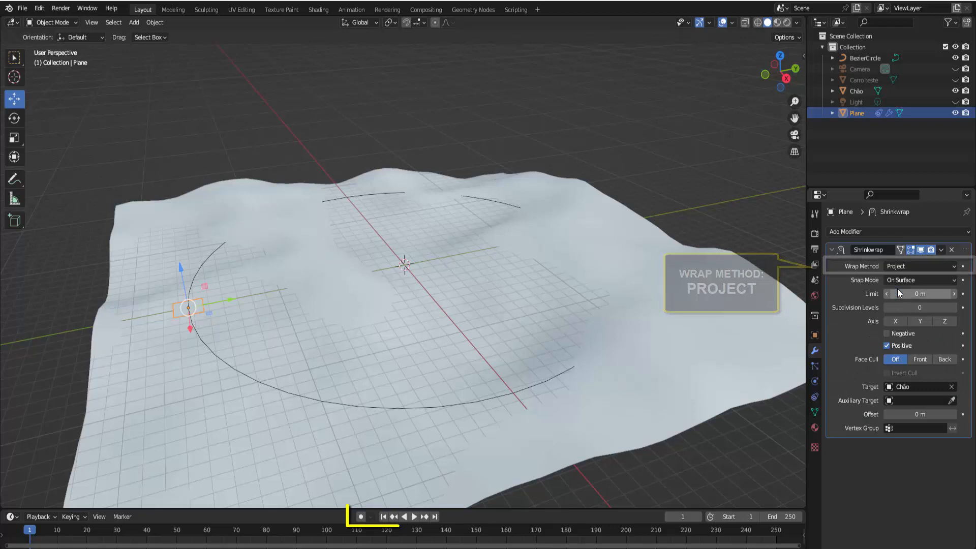
left_click(415, 517)
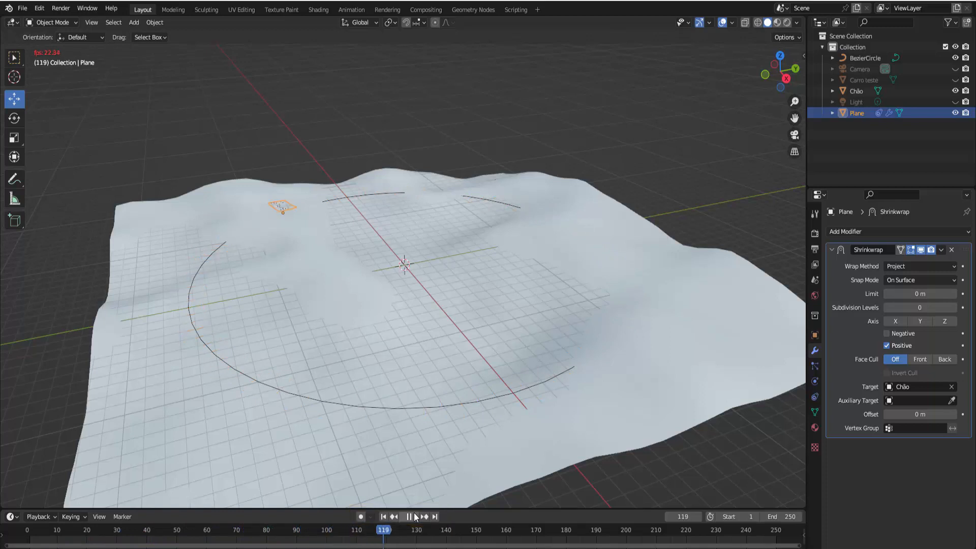
key("Escape")
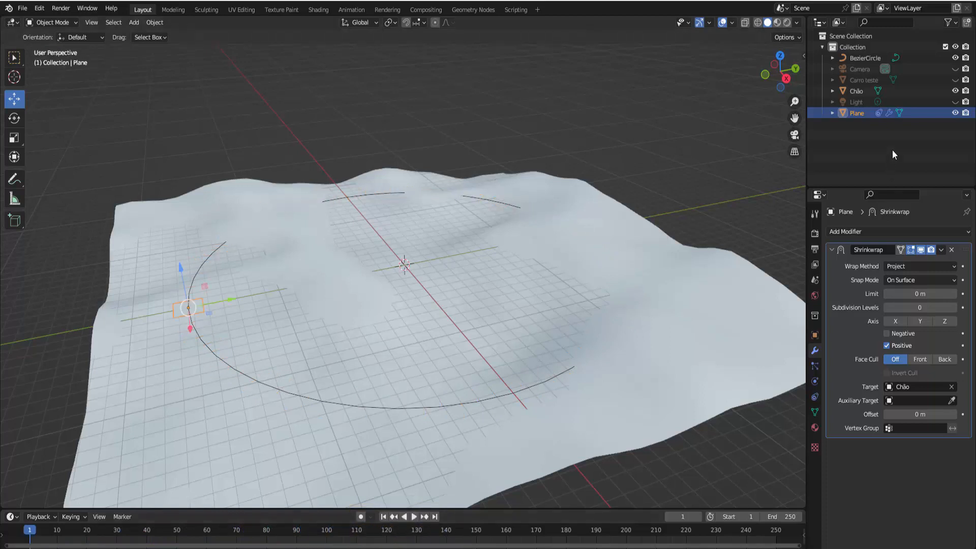
Unhide the Carro teste car and rotate it 180° about the global Z axis
left_click(952, 79)
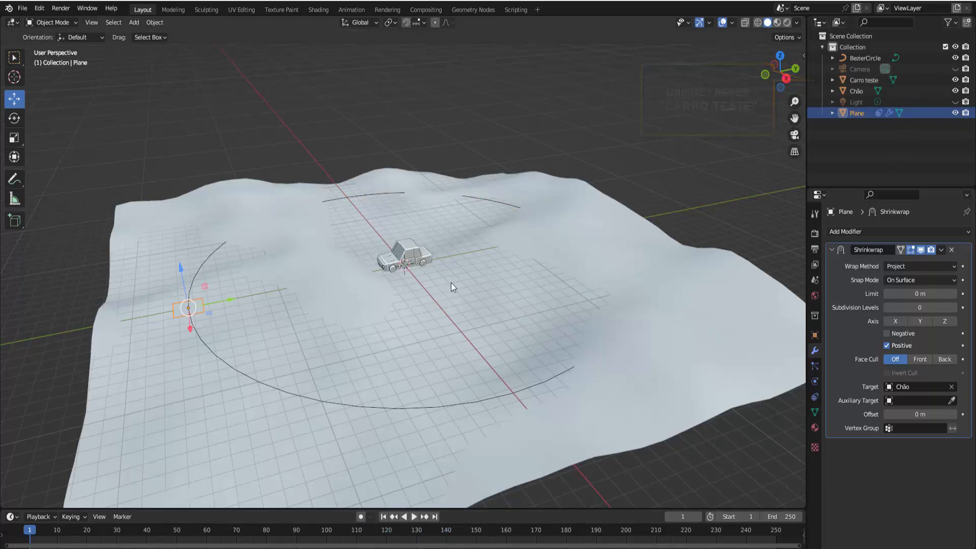
left_click(404, 256)
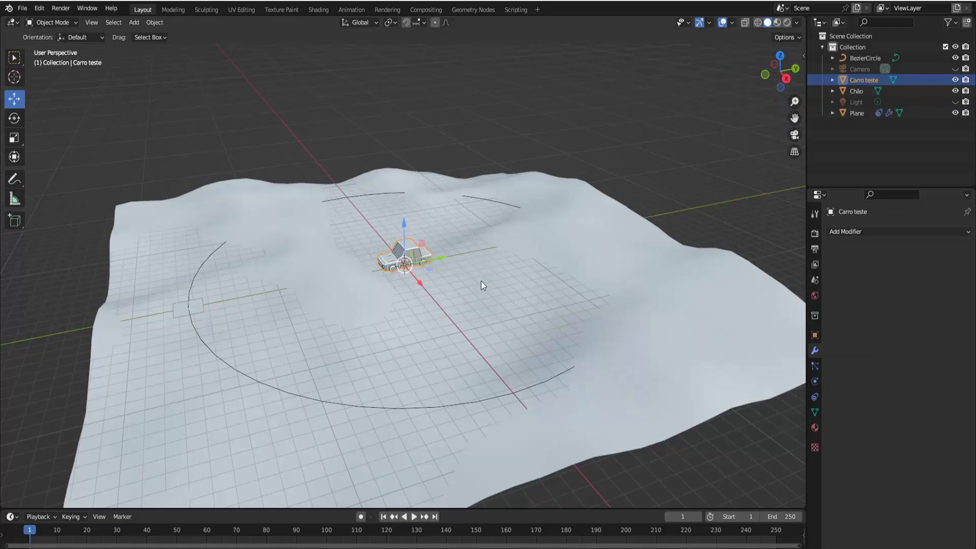
key("r")
key("z")
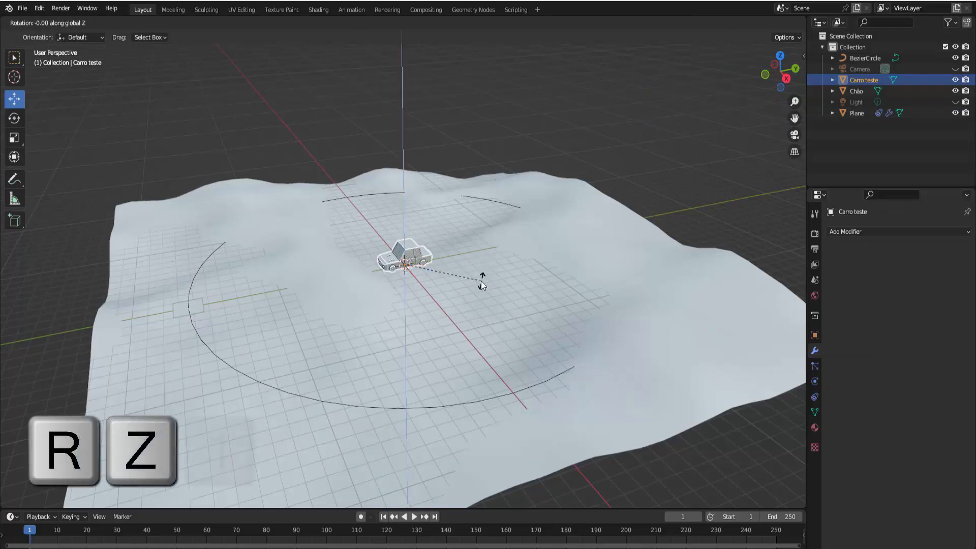
key("1")
key("8")
key("0")
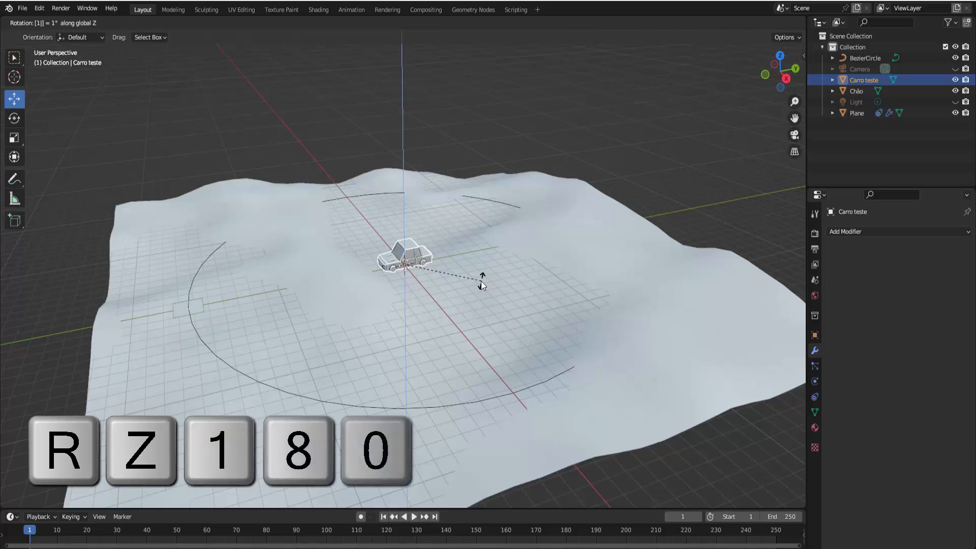
key("Return")
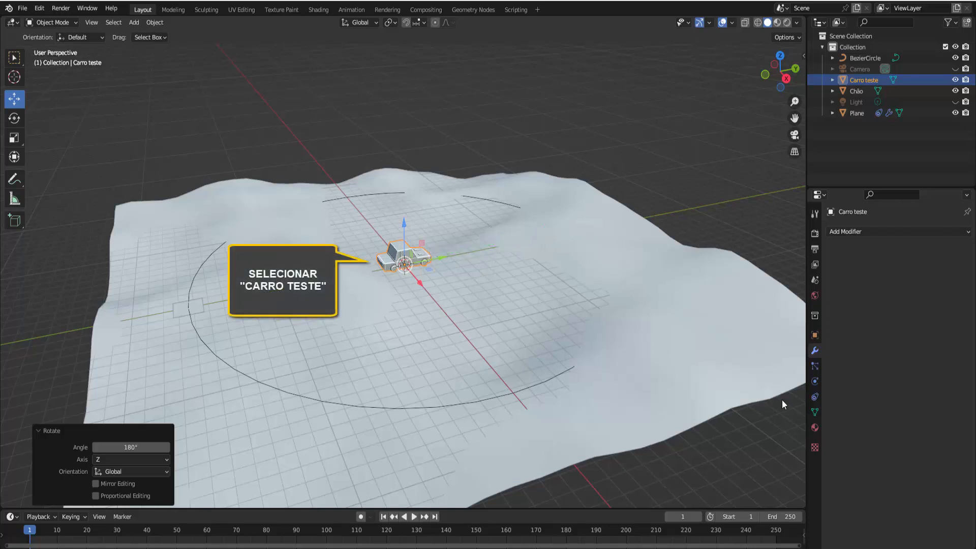
Add a Copy Location object constraint to Carro teste
left_click(814, 397)
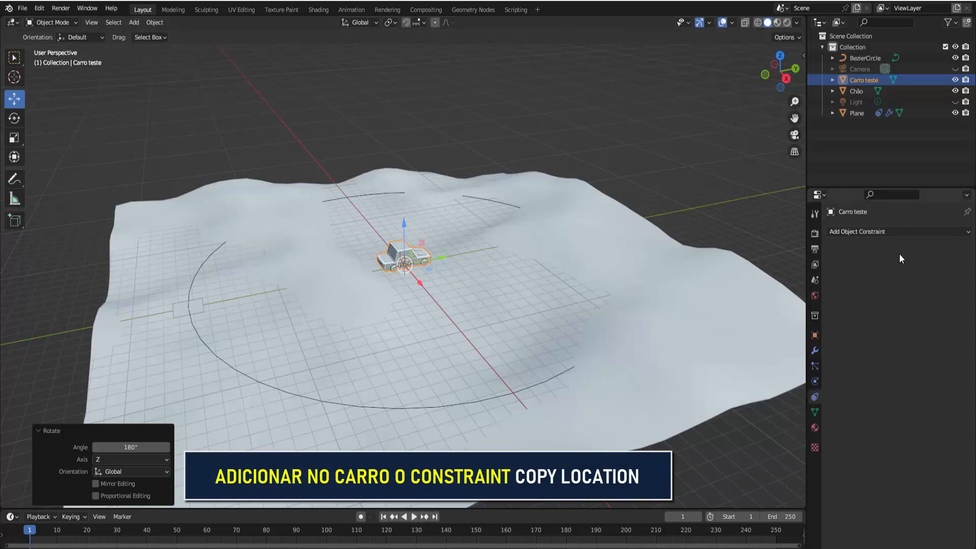
left_click(874, 232)
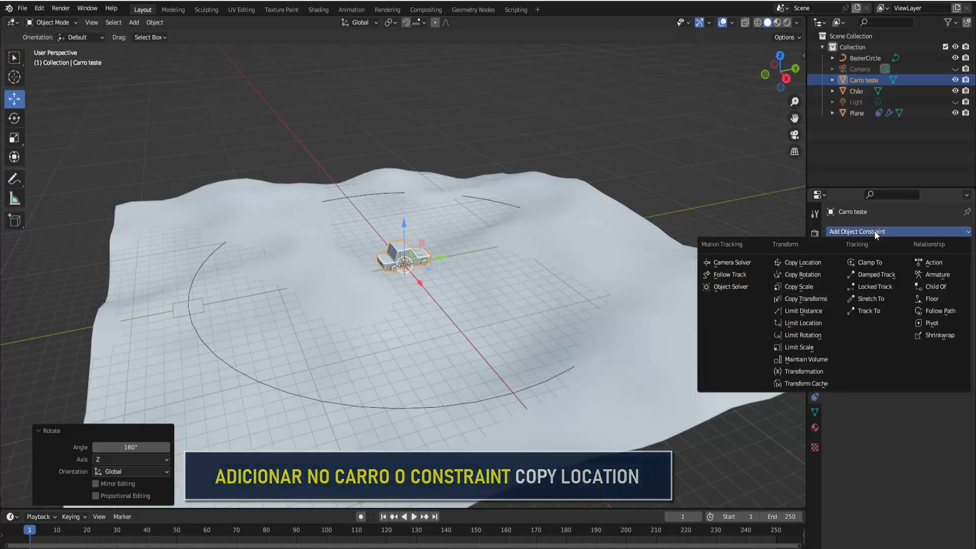
left_click(825, 262)
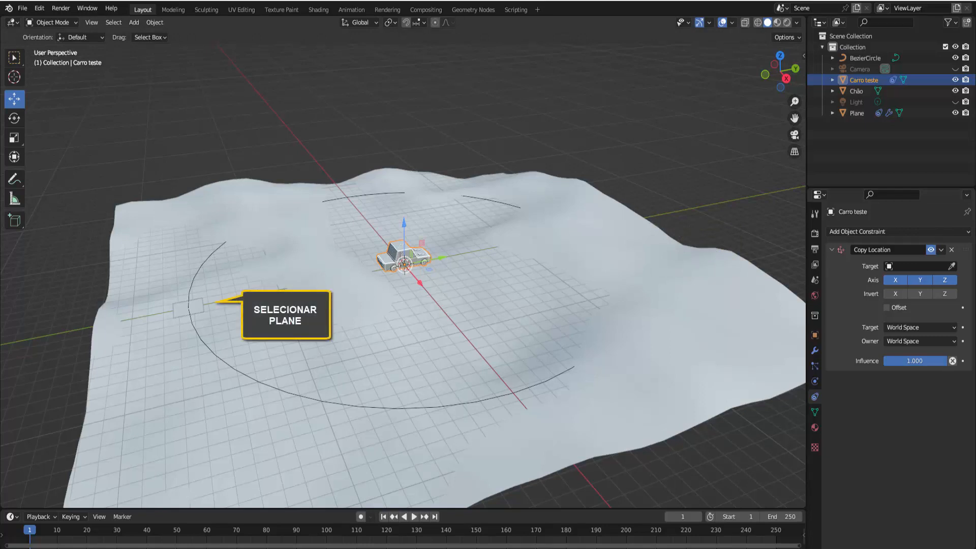
Create a vertex group on the small plane in Edit Mode with all its vertices selected, and return to Object Mode
left_click(200, 301)
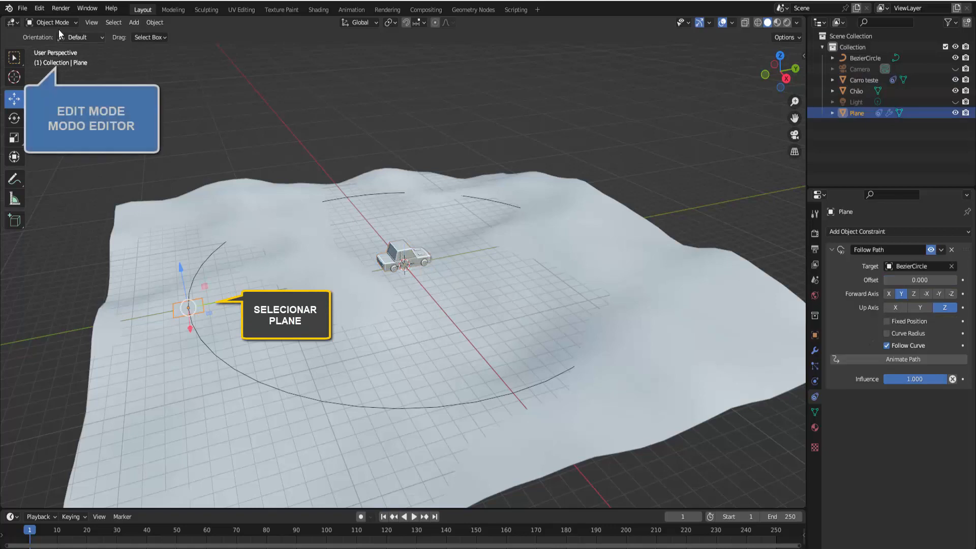
left_click(57, 22)
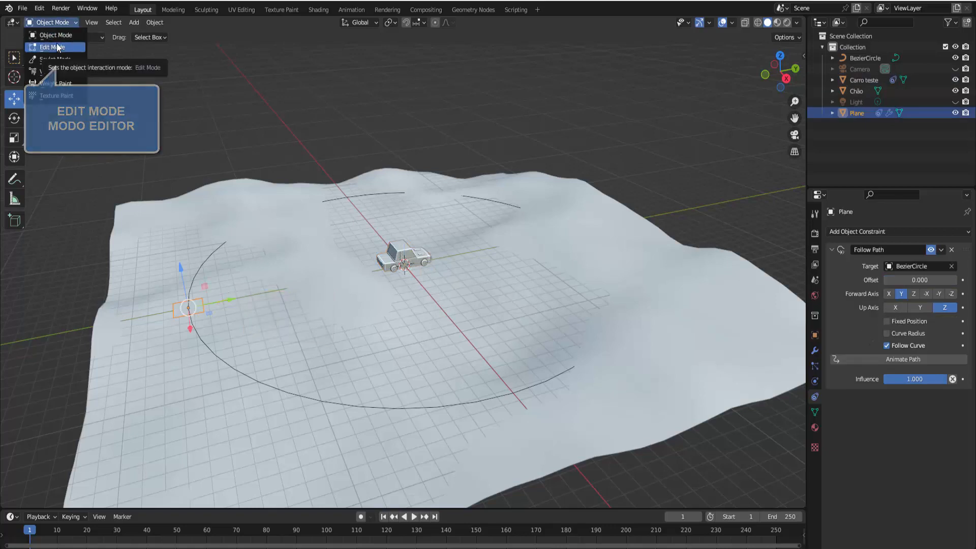
left_click(57, 46)
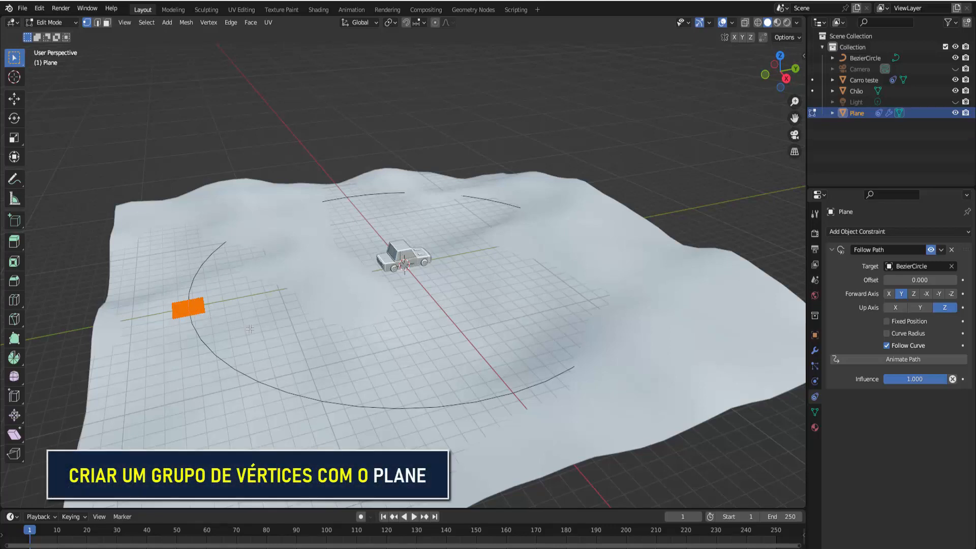
left_click(815, 412)
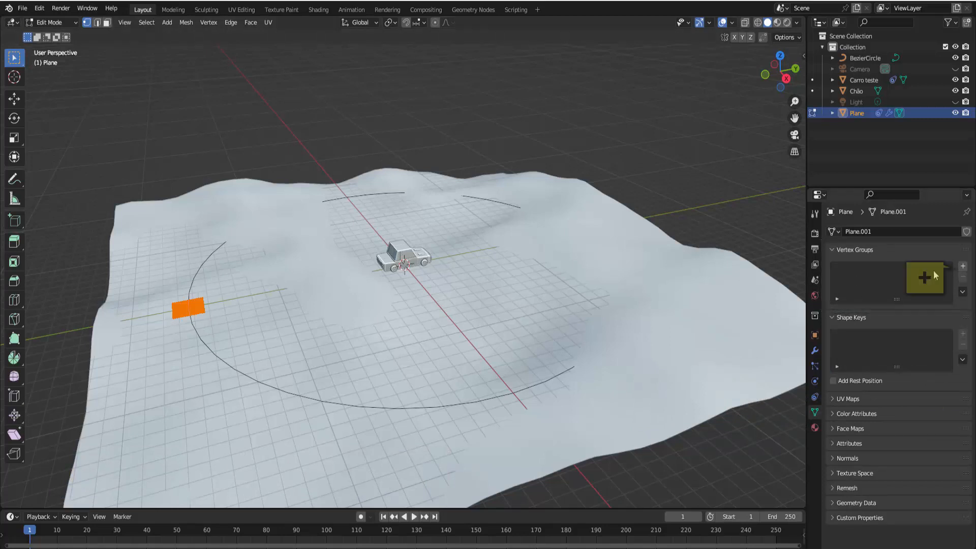
left_click(963, 266)
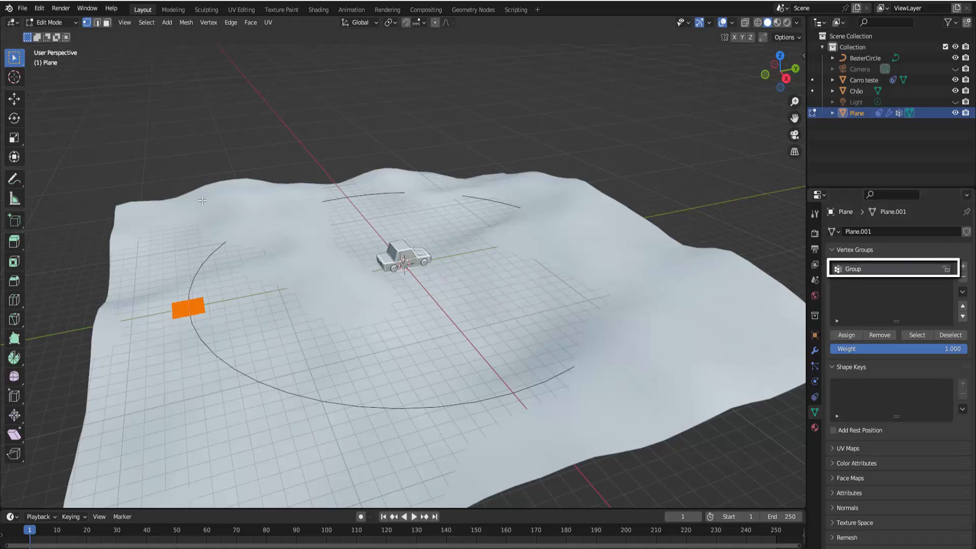
left_click(51, 22)
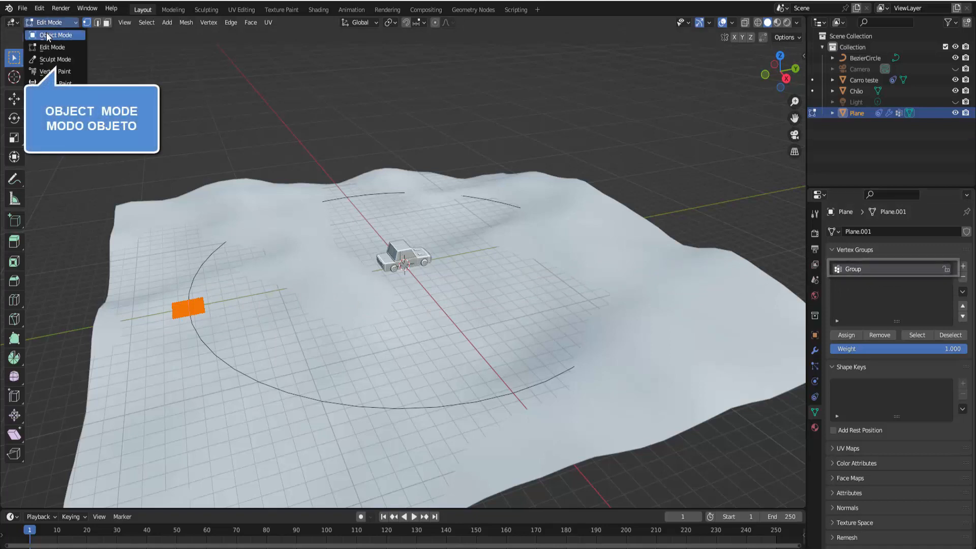
left_click(54, 33)
Set the target of Carro teste's Copy Location constraint to Plane, with Group as its vertex group
left_click(404, 256)
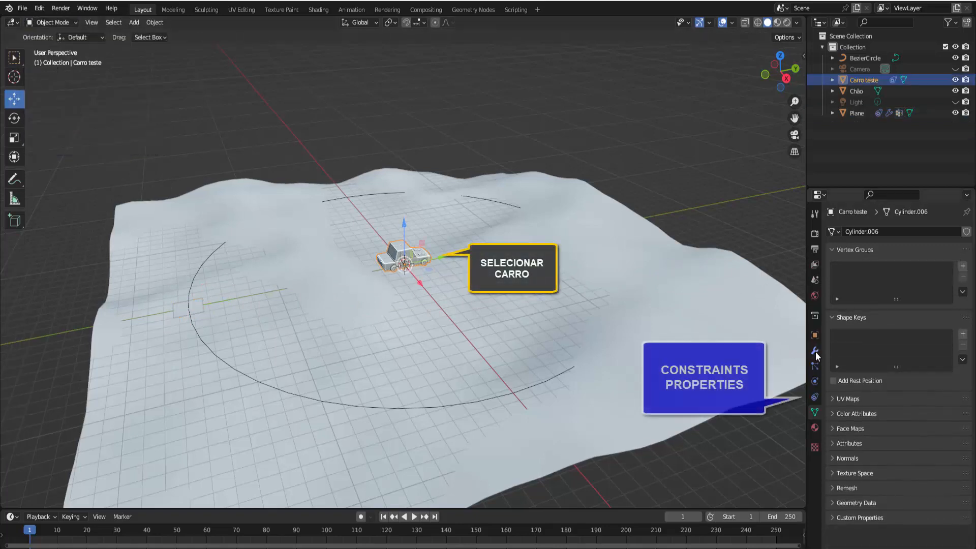
left_click(815, 396)
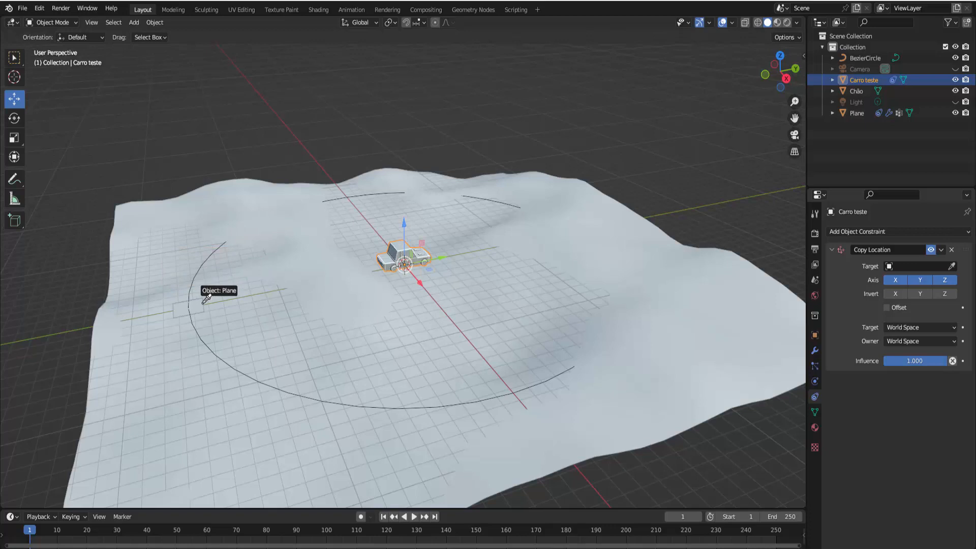
left_click(865, 111)
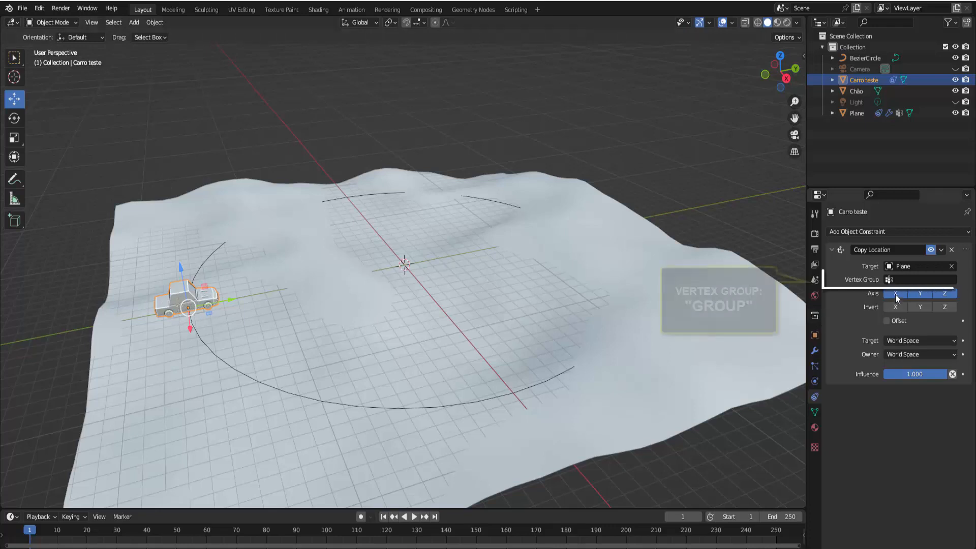
left_click(920, 279)
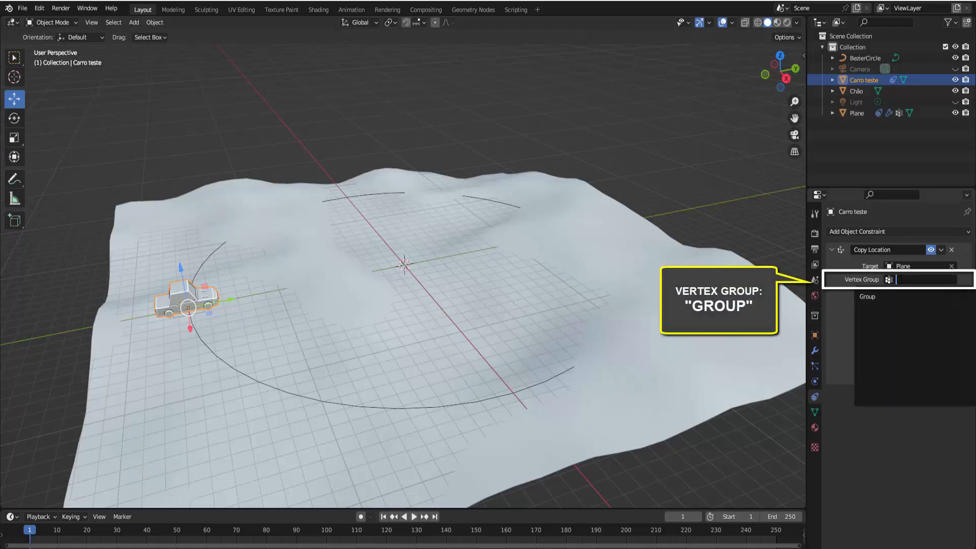
left_click(880, 296)
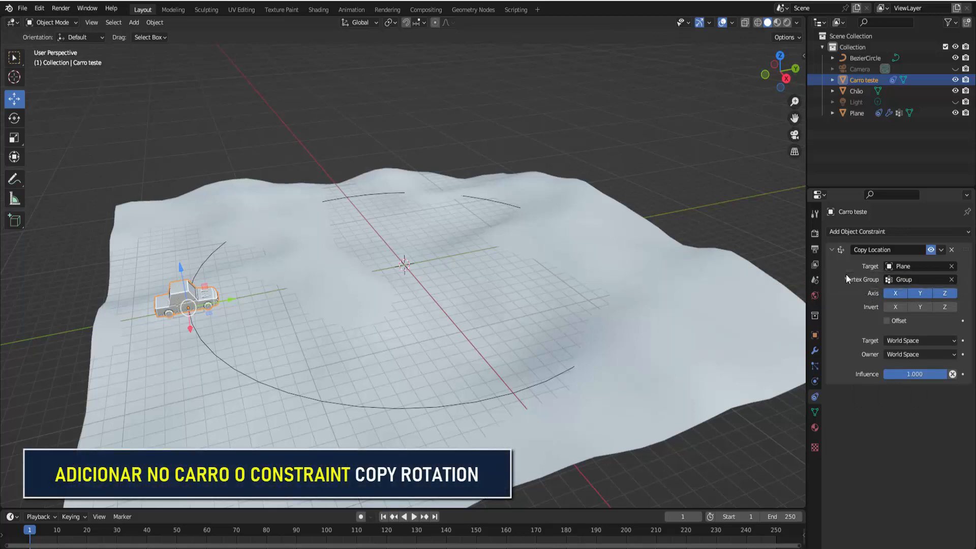
Add a Copy Rotation constraint to Carro teste with Plane as its target and Group as its vertex group
left_click(874, 232)
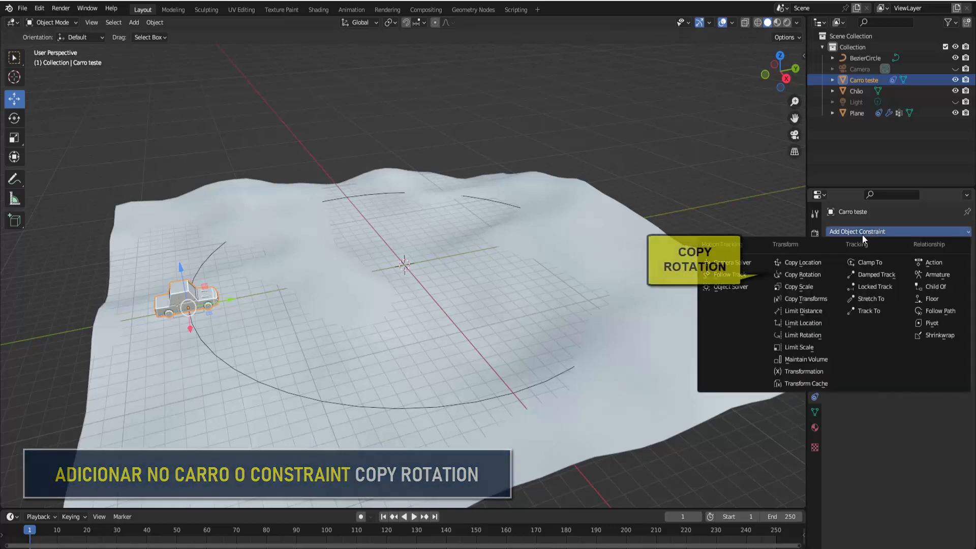
left_click(819, 274)
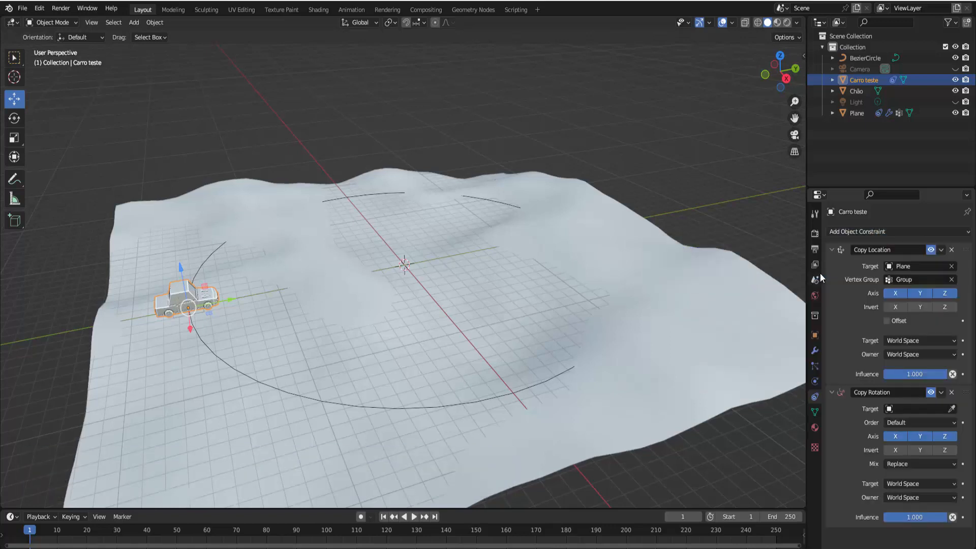
left_click(833, 249)
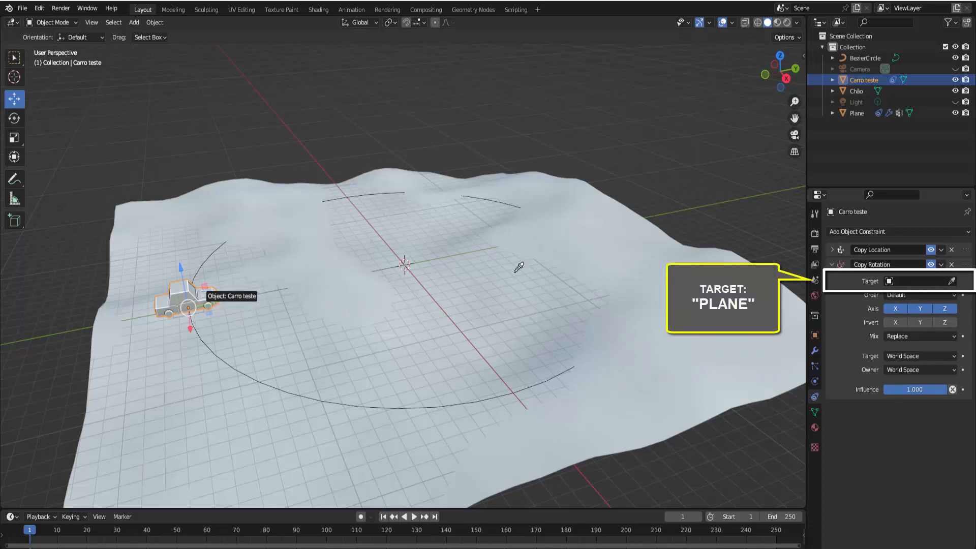
left_click(864, 111)
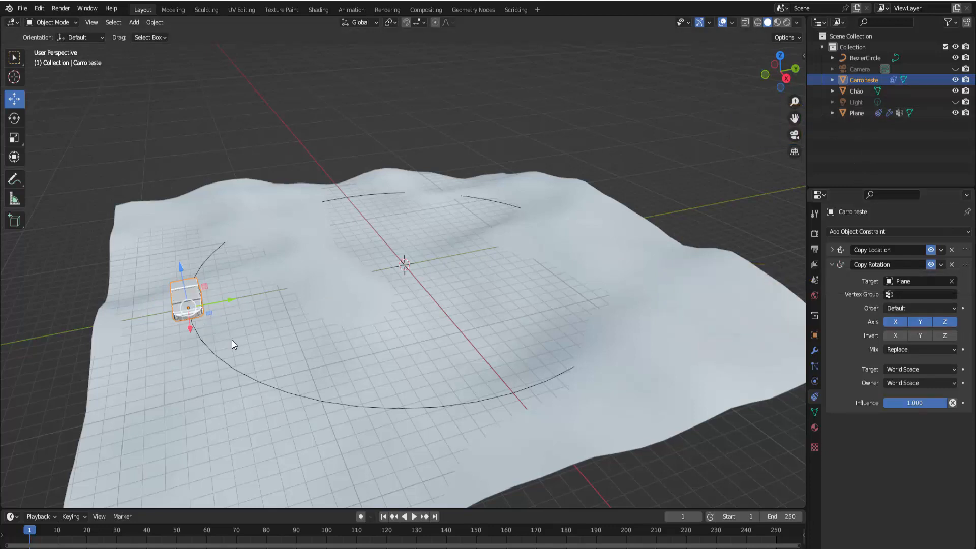
middle_click_drag(232, 339, 252, 325)
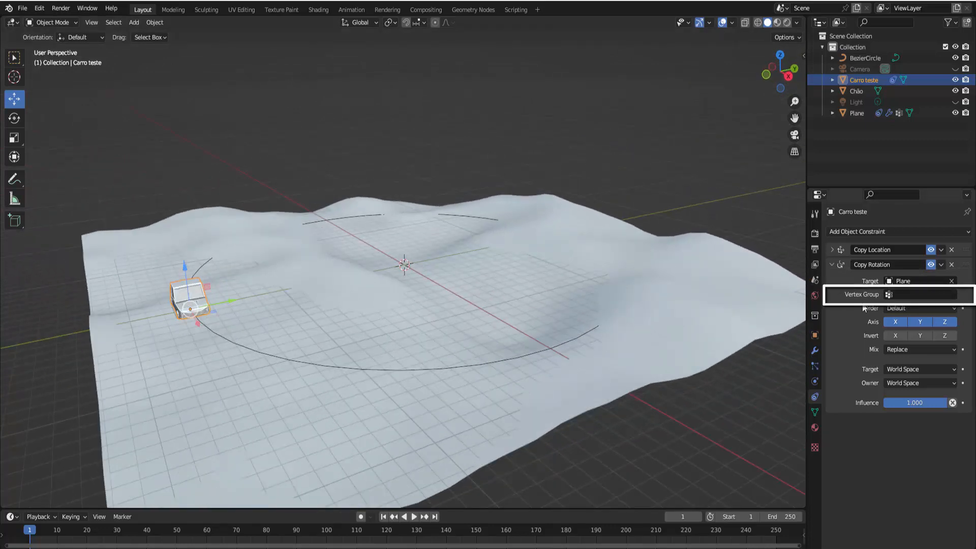
left_click(910, 295)
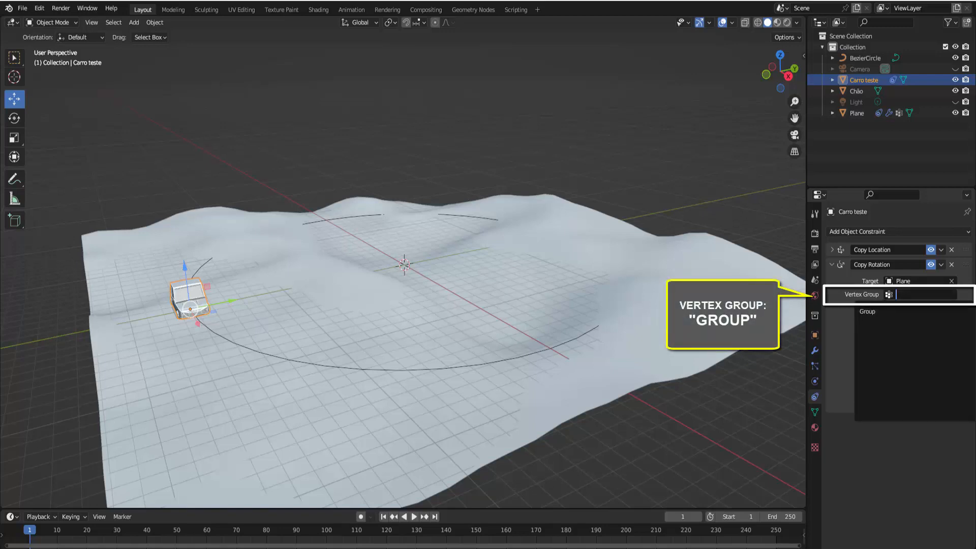
left_click(877, 311)
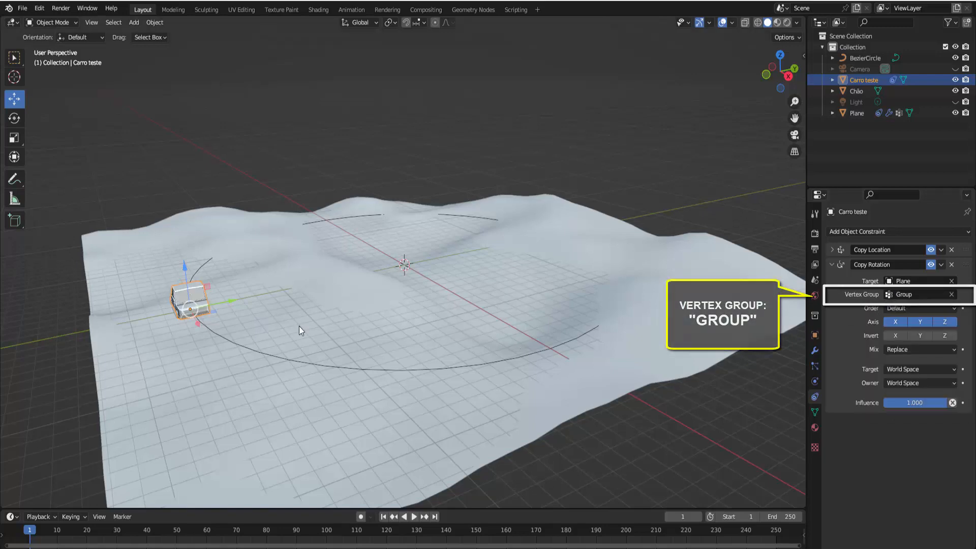
Play the animation to check how the car follows the path and tilts with the terrain
middle_click_drag(313, 329, 422, 334)
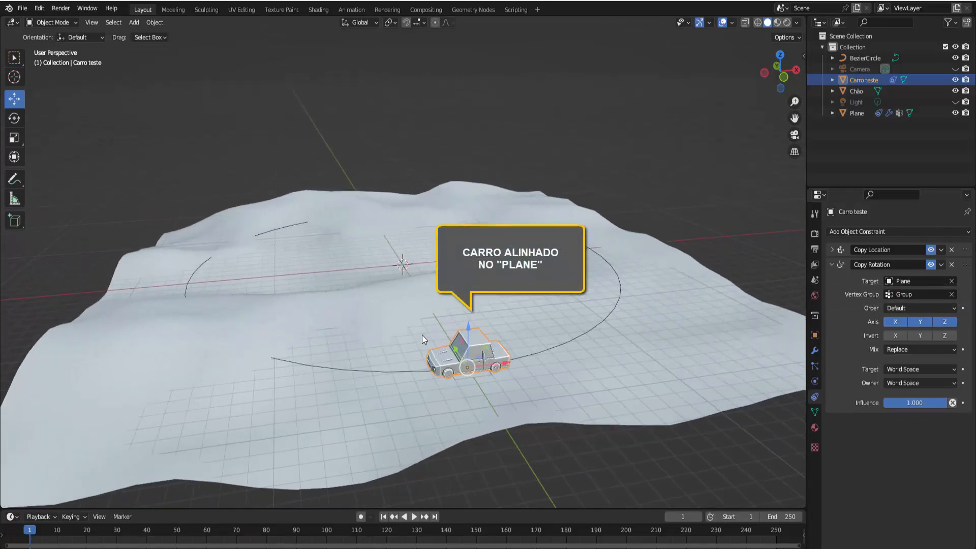
left_click(414, 516)
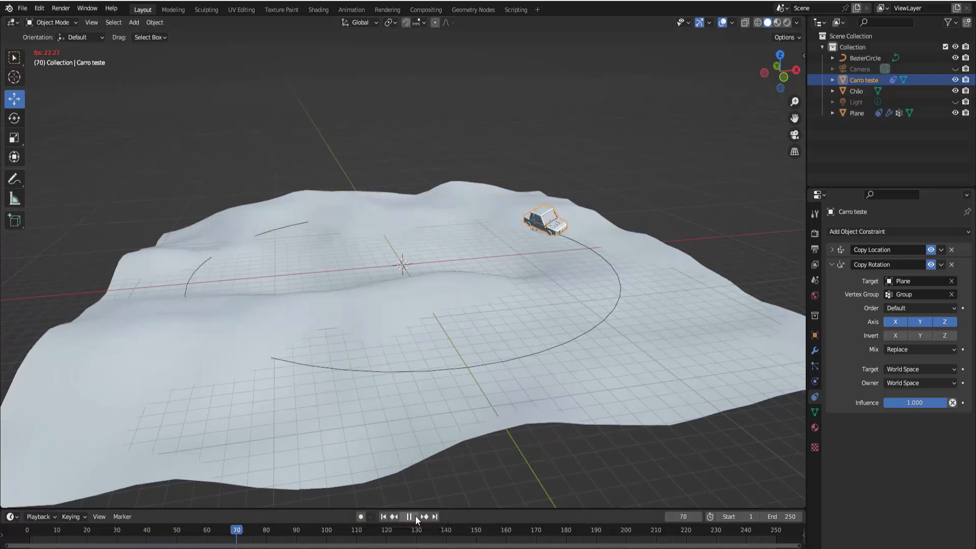
left_click(415, 516)
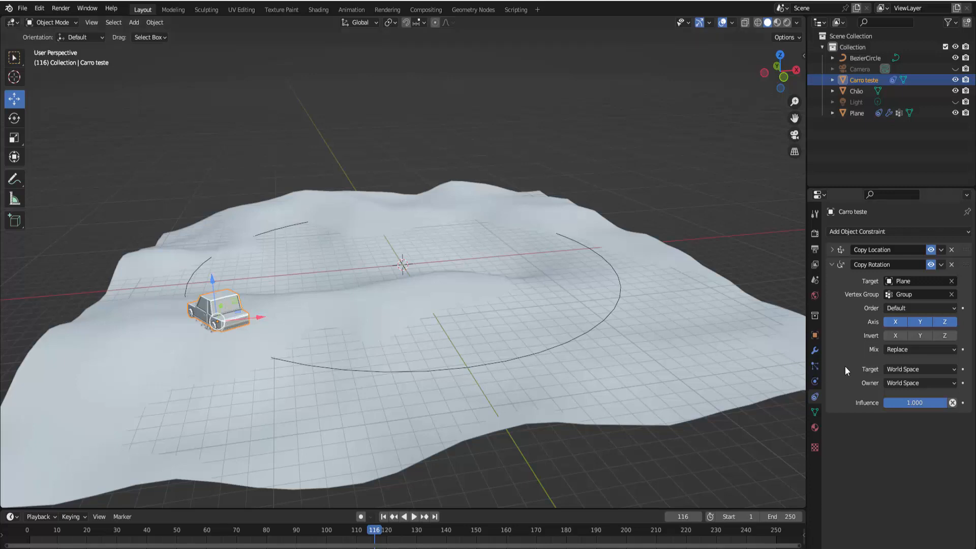
Set the offset of Plane's Shrinkwrap modifier to -0.07 m and play the animation to check the car's height above the ground
left_click(859, 111)
left_click(813, 356)
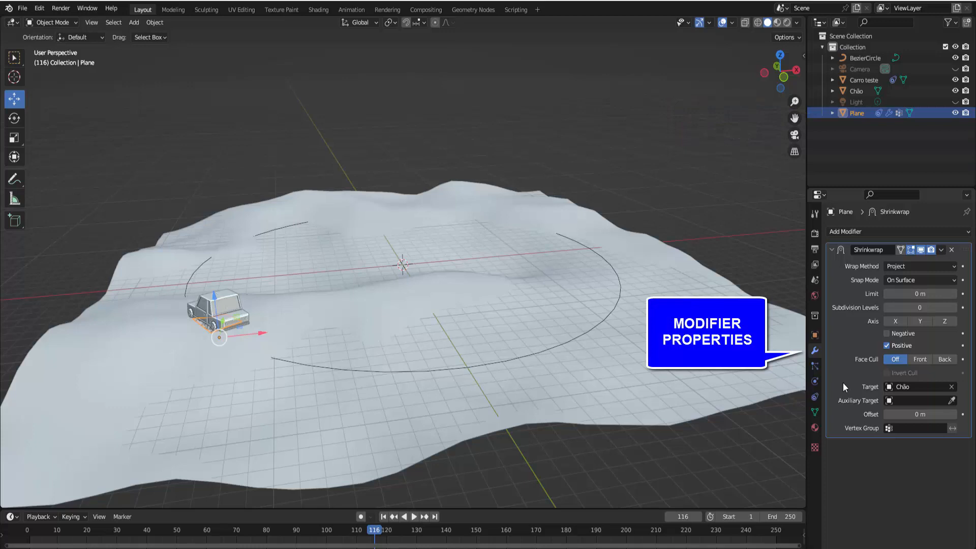
left_click_drag(904, 415, 923, 414)
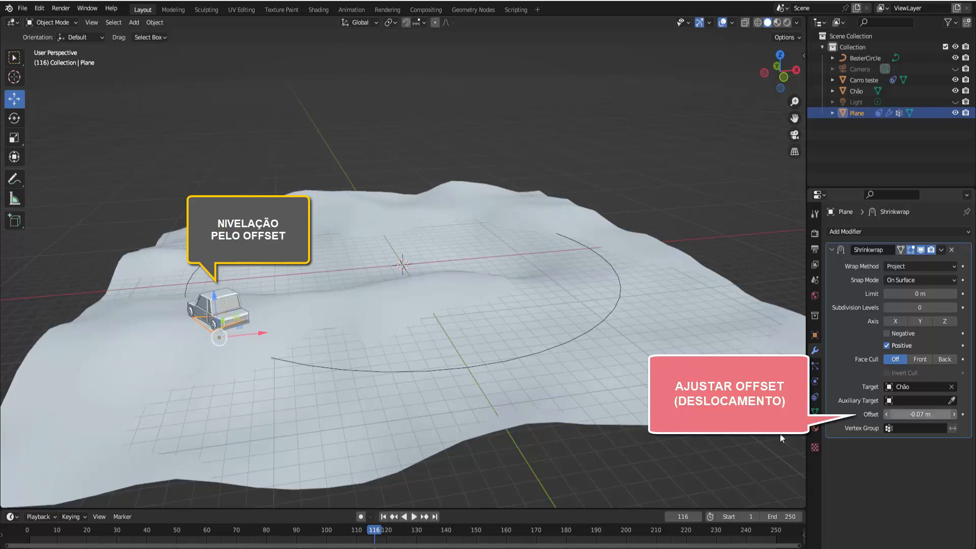
left_click(413, 516)
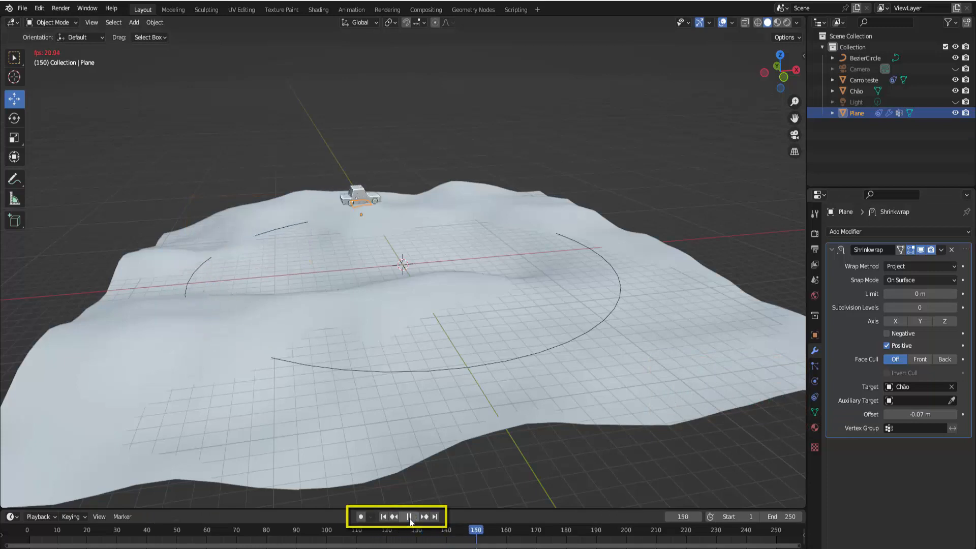
left_click(410, 517)
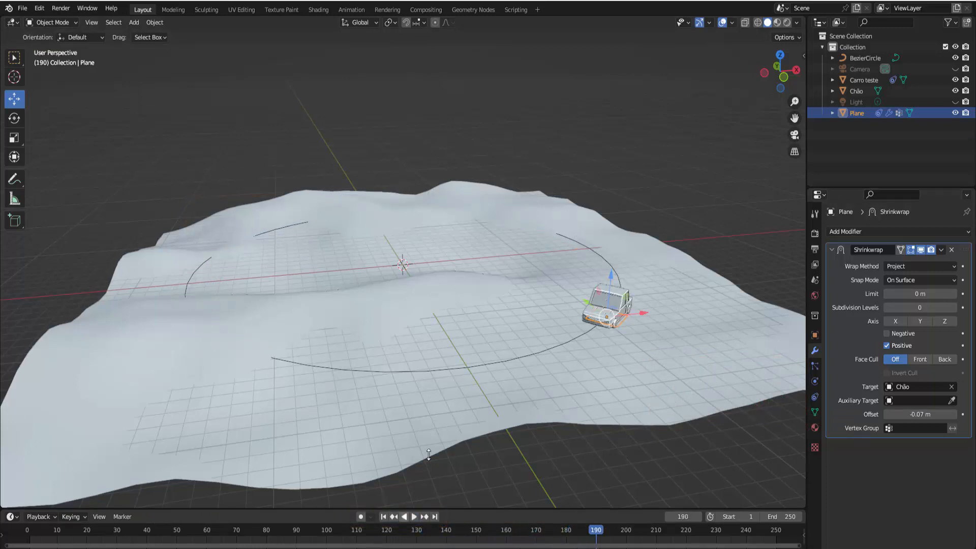
Deselect everything, turn off the viewport overlays and hide Plane in the viewport
left_click(620, 162)
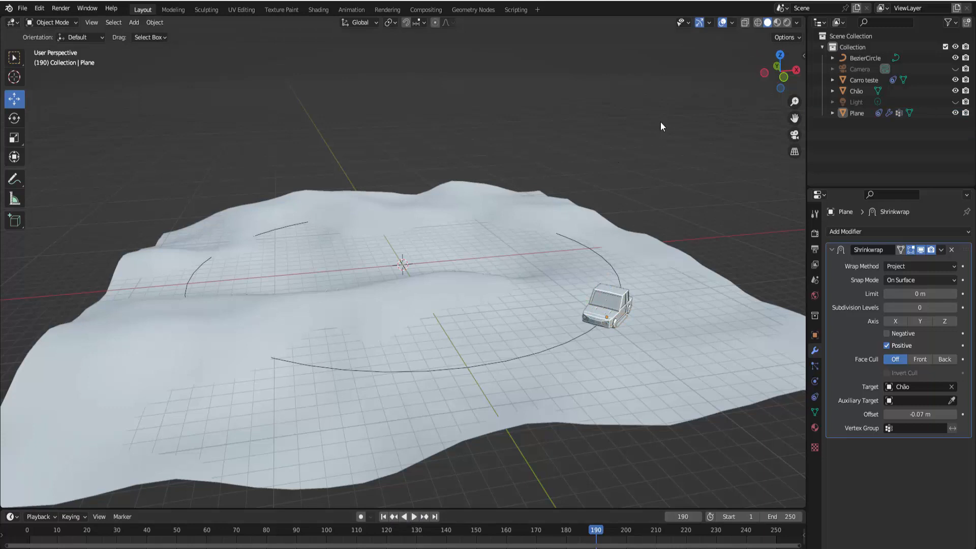
left_click(722, 22)
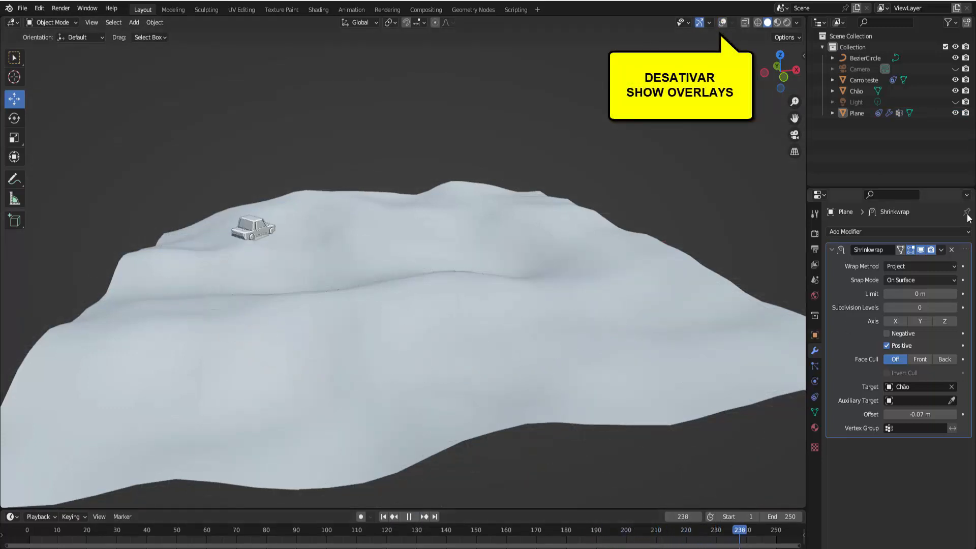
left_click(955, 113)
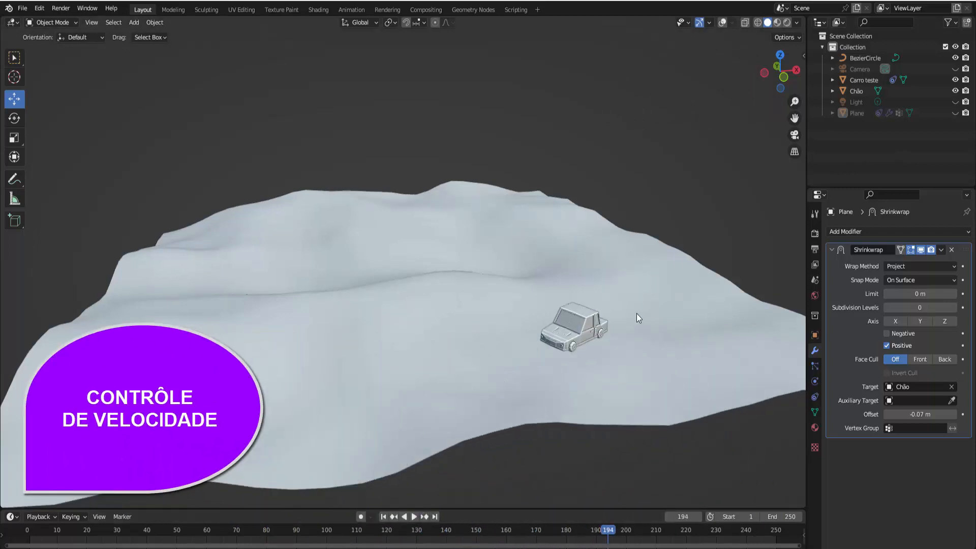
Set BezierCircle's Path Animation length to 500 frames, playing the animation before and after to compare the car's speed
left_click(870, 59)
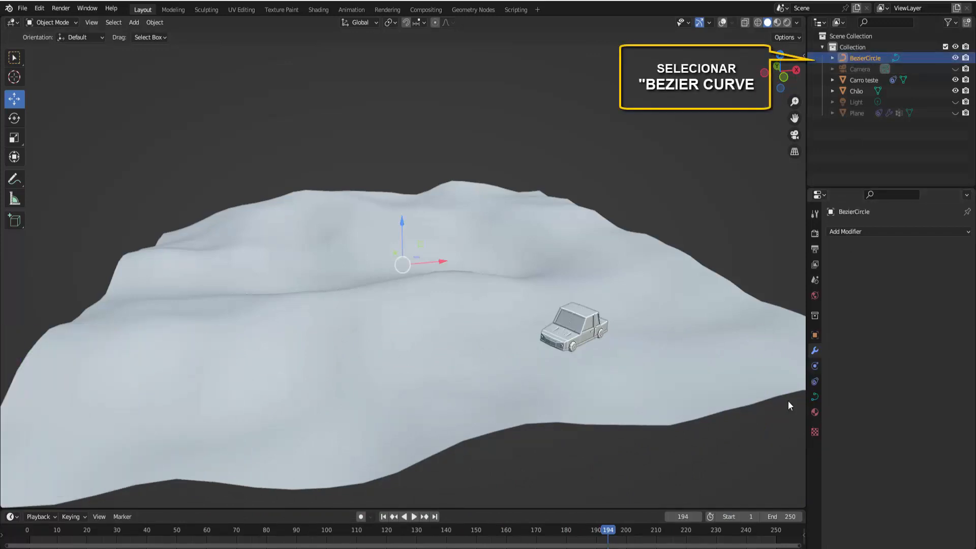
left_click(814, 397)
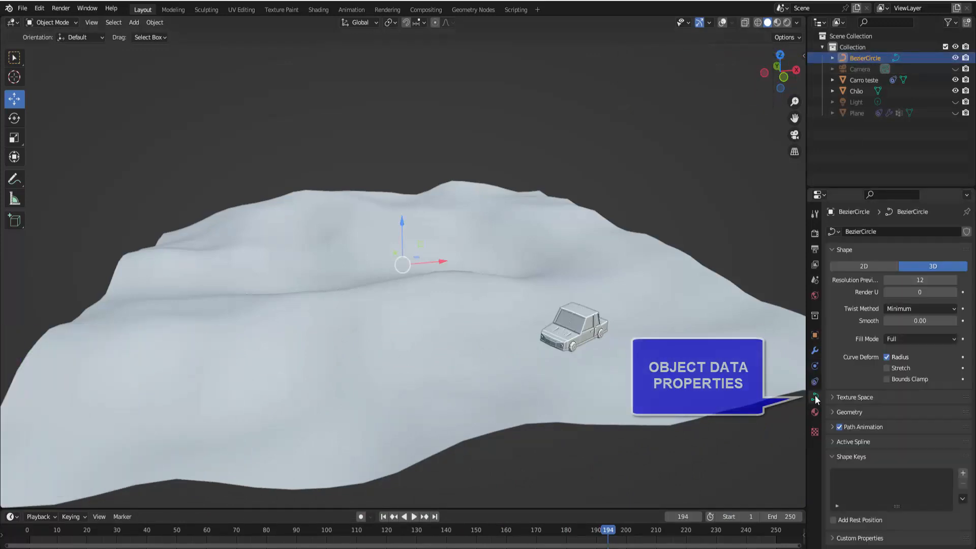
left_click(832, 428)
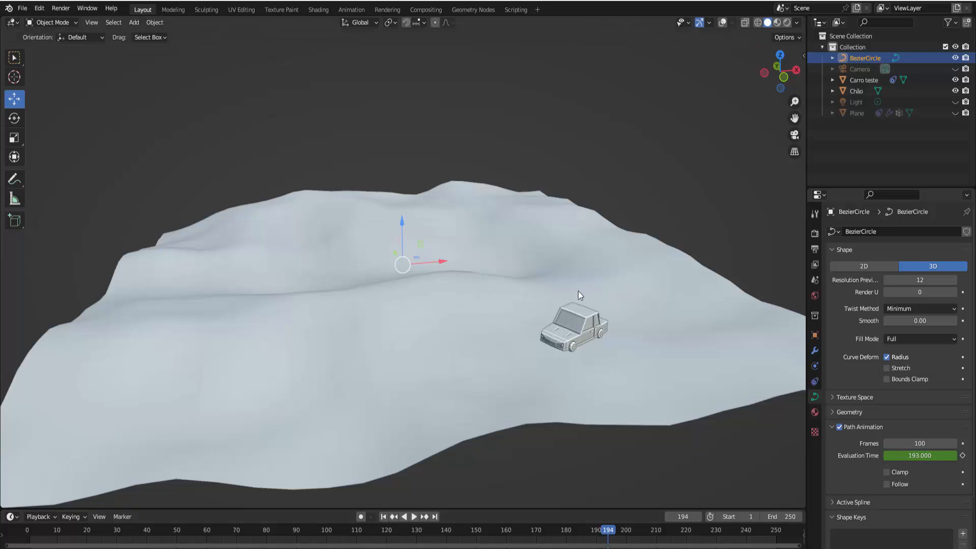
left_click(414, 517)
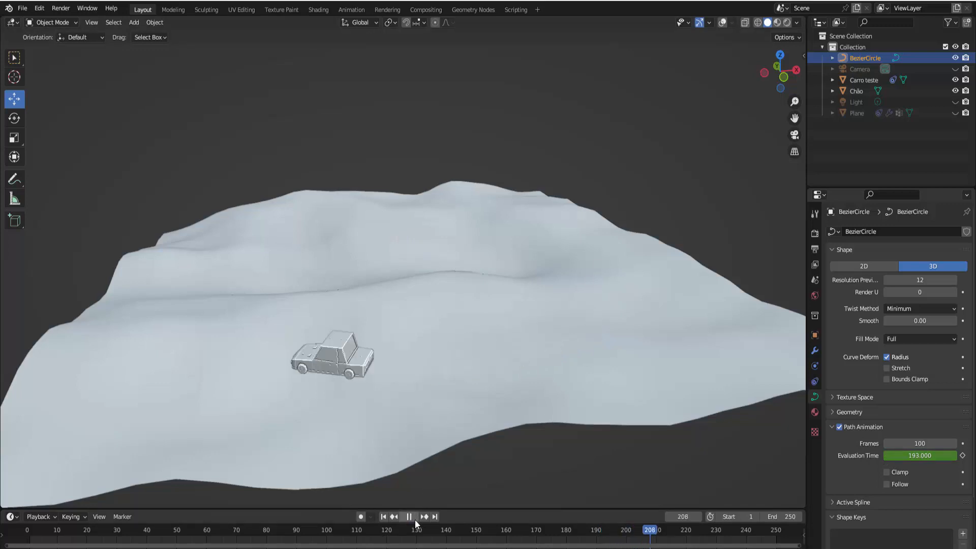
left_click(415, 518)
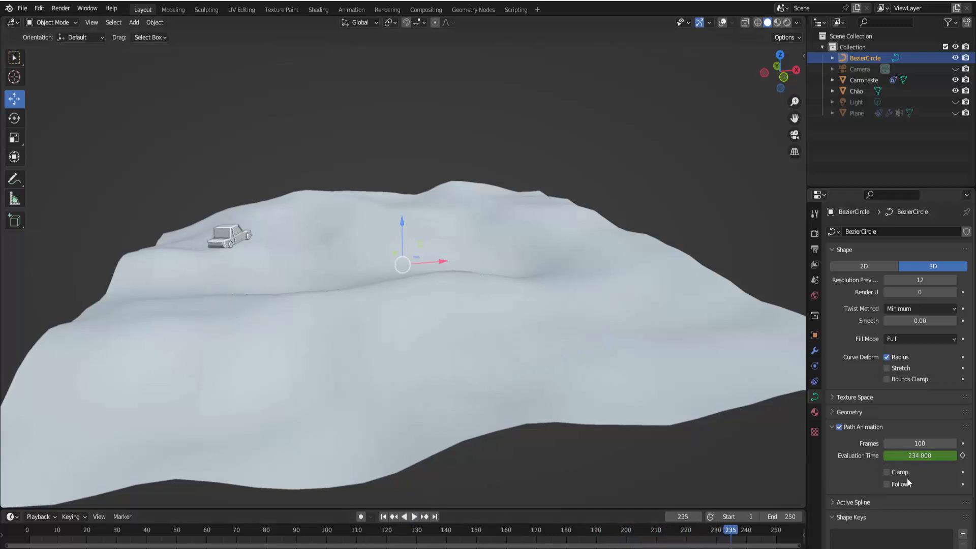
left_click(907, 444)
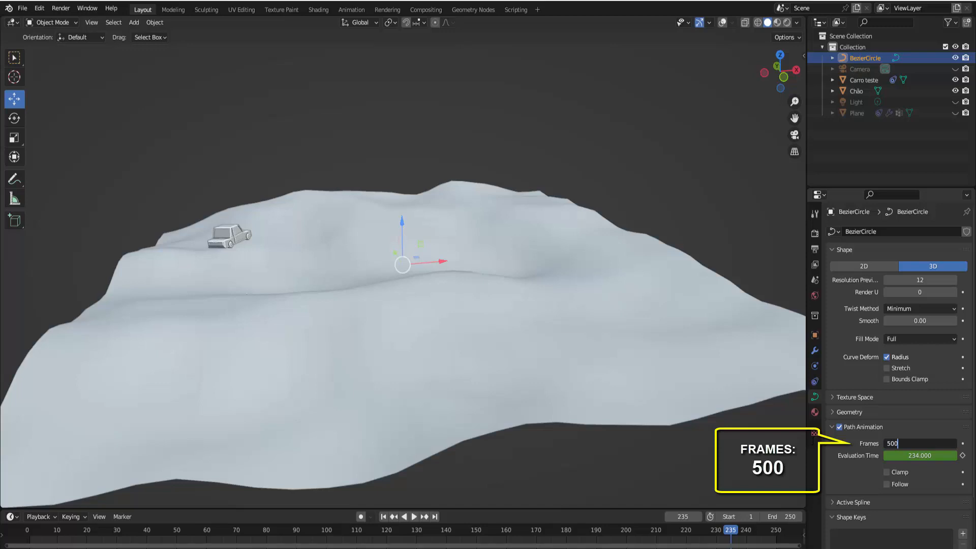
type("500")
key("Return")
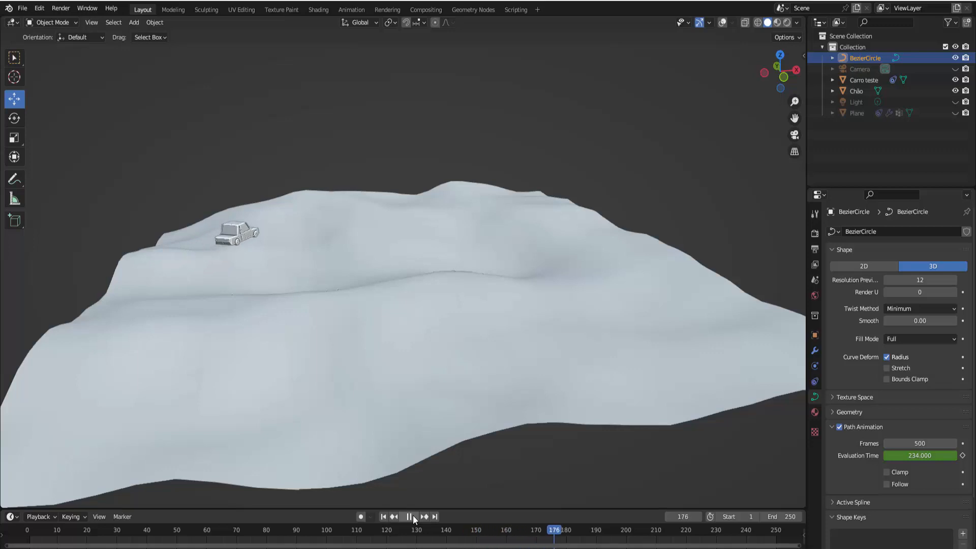
left_click(413, 516)
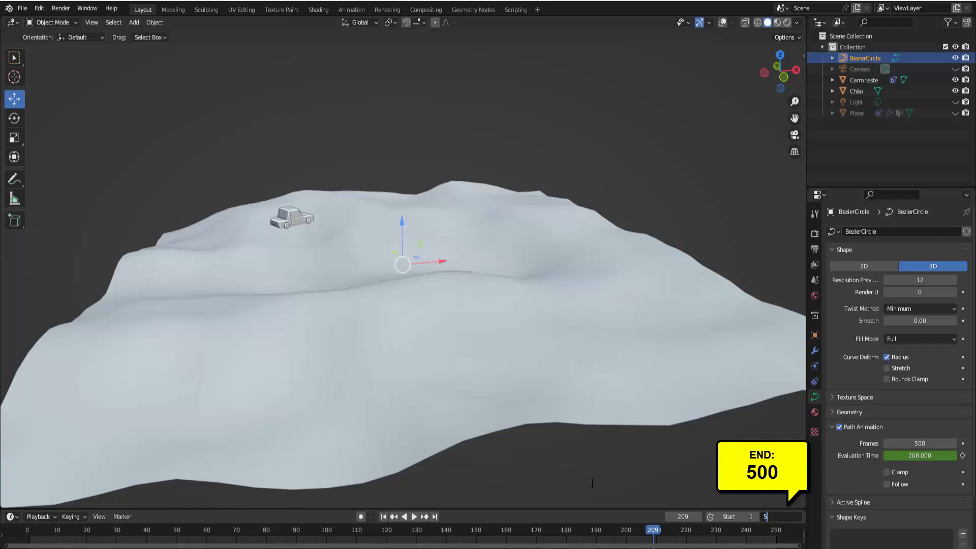
Set the scene's end frame to 500 and play the animation to check the car driving over the whole terrain
key("Return")
scroll(587, 480, "down", 3)
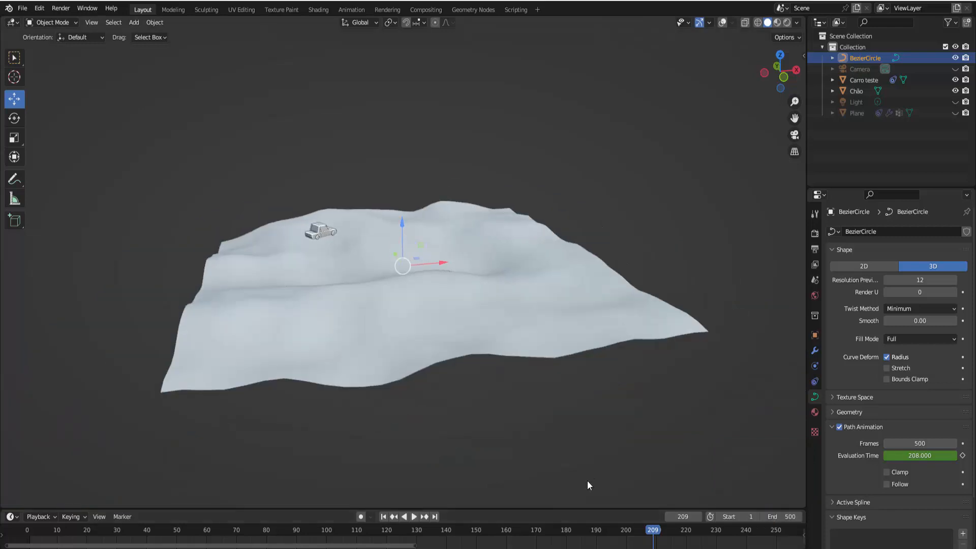
mouse_move(583, 474)
middle_mouse_down()
mouse_move(594, 484)
mouse_move(590, 477)
middle_mouse_up()
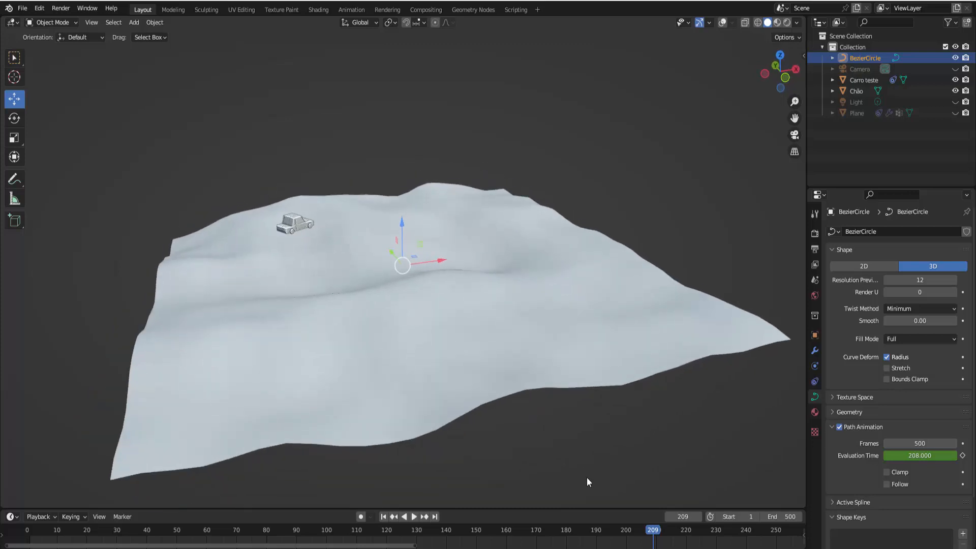
left_click(414, 517)
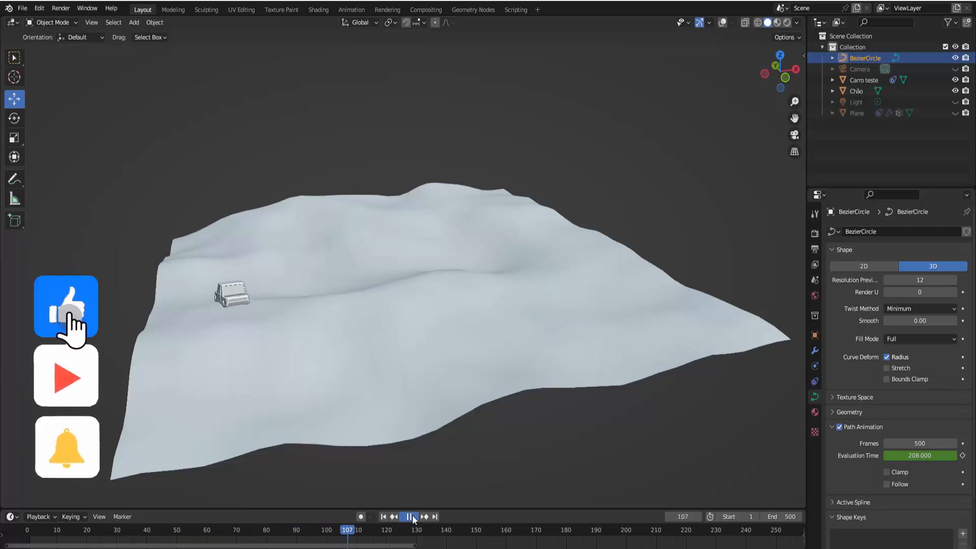
left_click(412, 518)
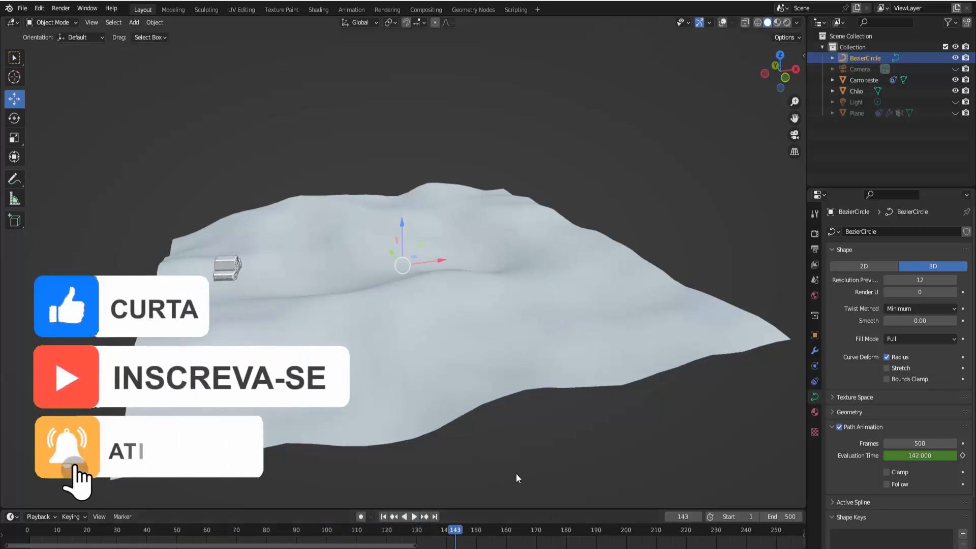